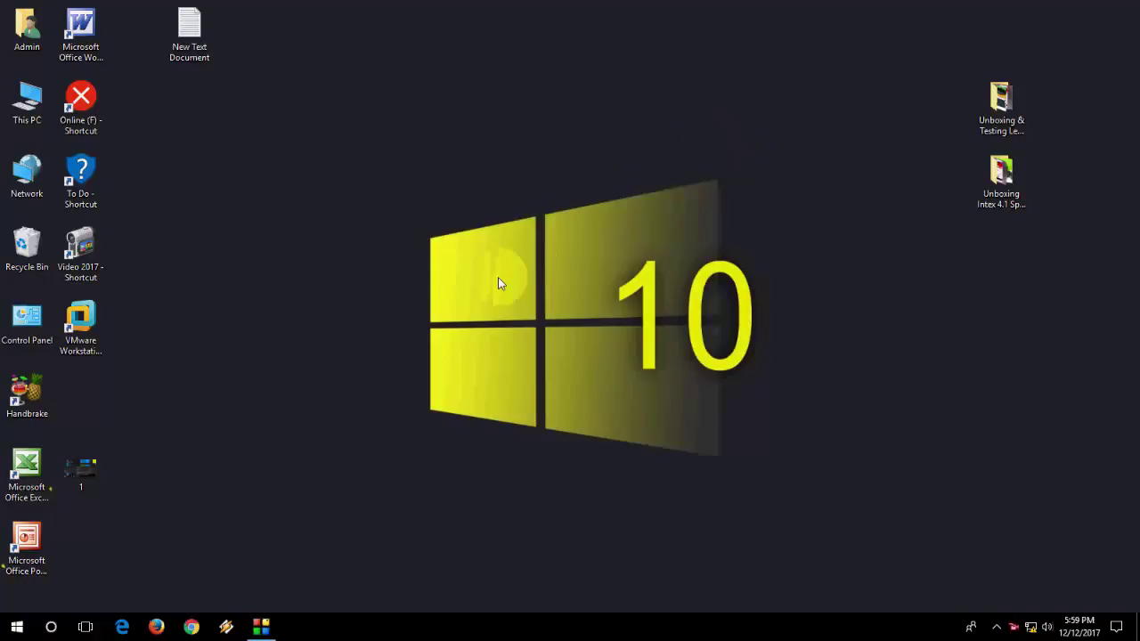
# Refresh the desktop, check the Win+X shut down options, then refresh again
pyautogui.rightClick(447, 258)
pyautogui.click(464, 298)
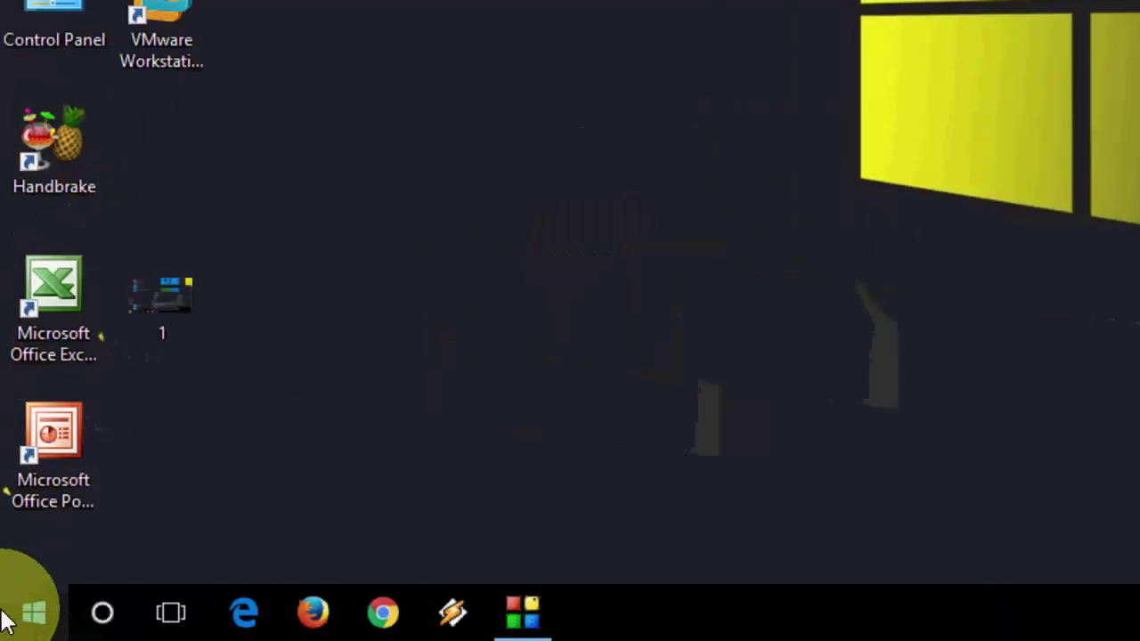
pyautogui.rightClick(16, 618)
pyautogui.click(204, 535)
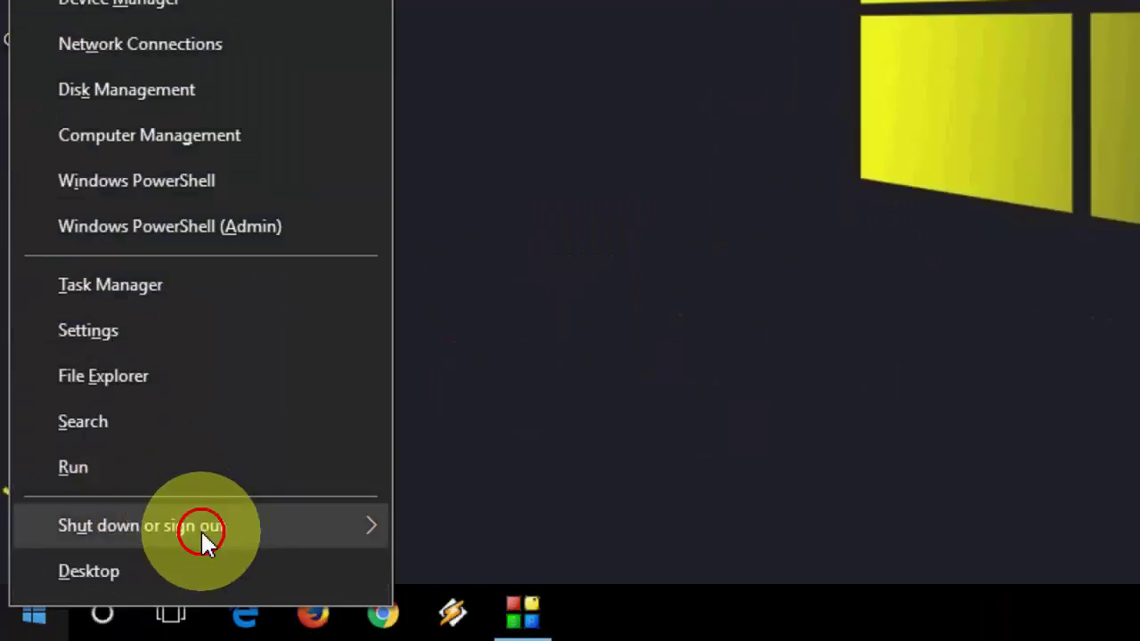
pyautogui.click(943, 169)
pyautogui.rightClick(470, 400)
pyautogui.click(481, 439)
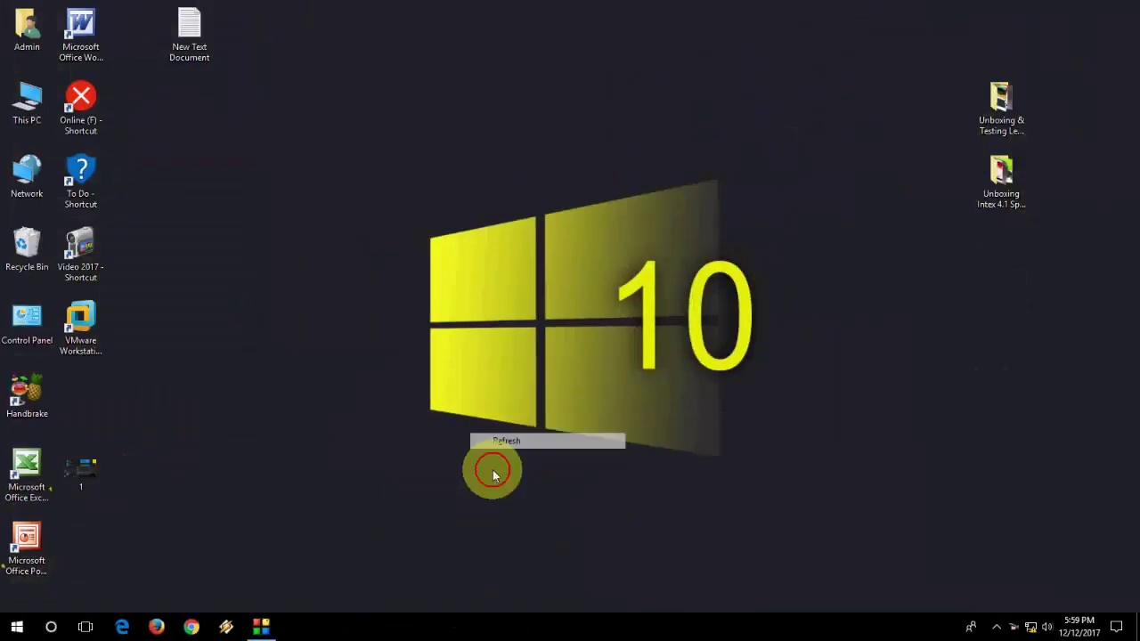
# Open Task Manager from the taskbar in its full More details view
pyautogui.rightClick(583, 635)
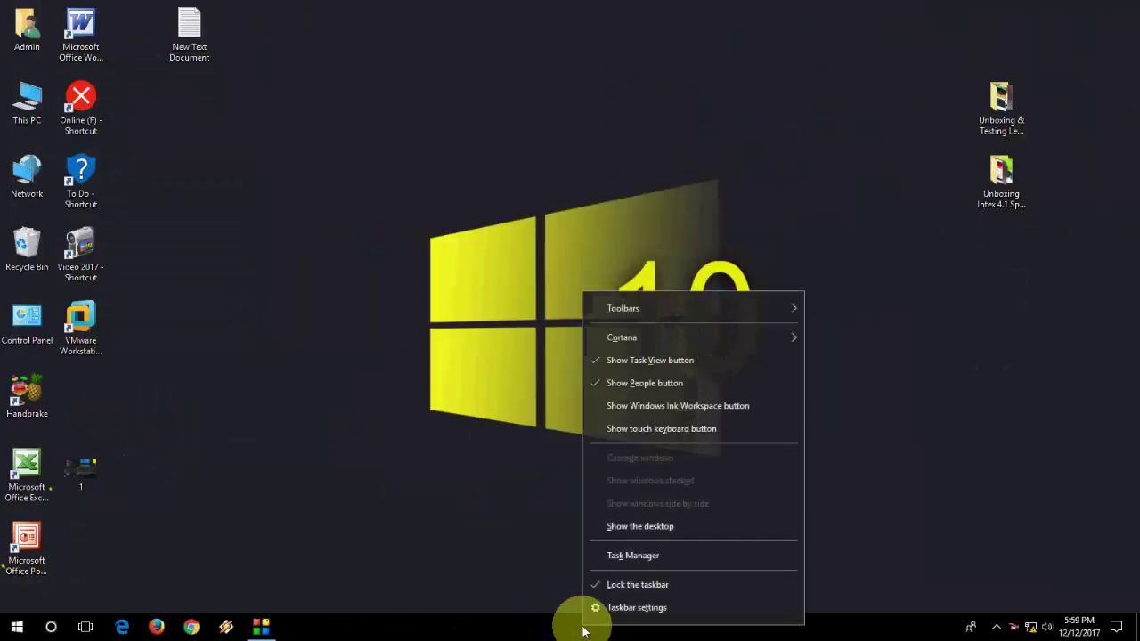
pyautogui.click(643, 556)
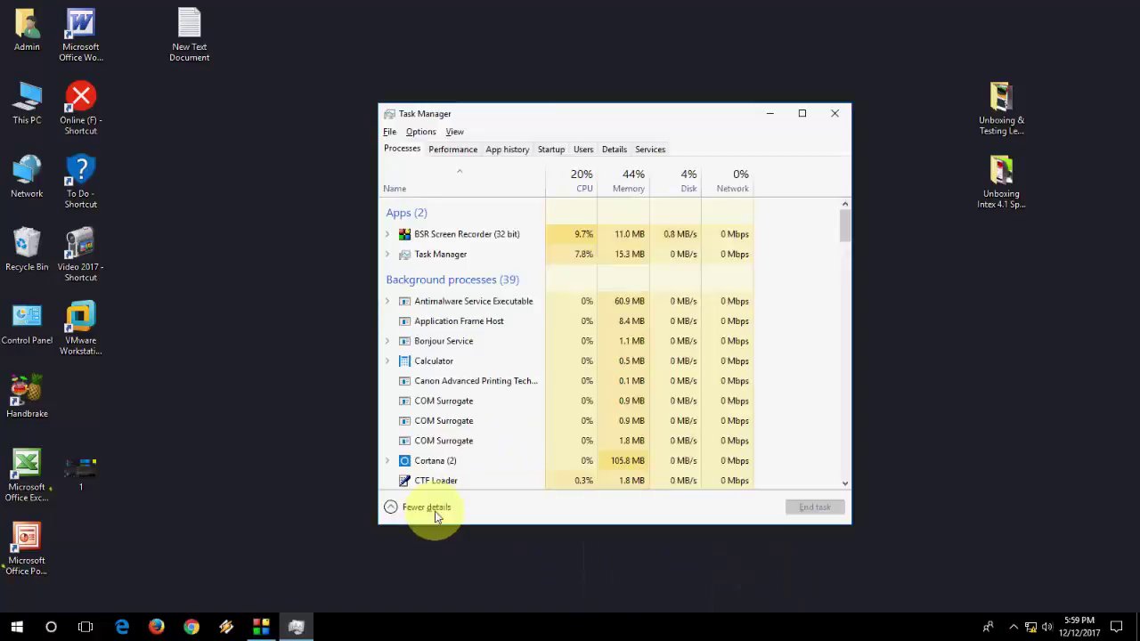
pyautogui.click(434, 510)
pyautogui.click(410, 346)
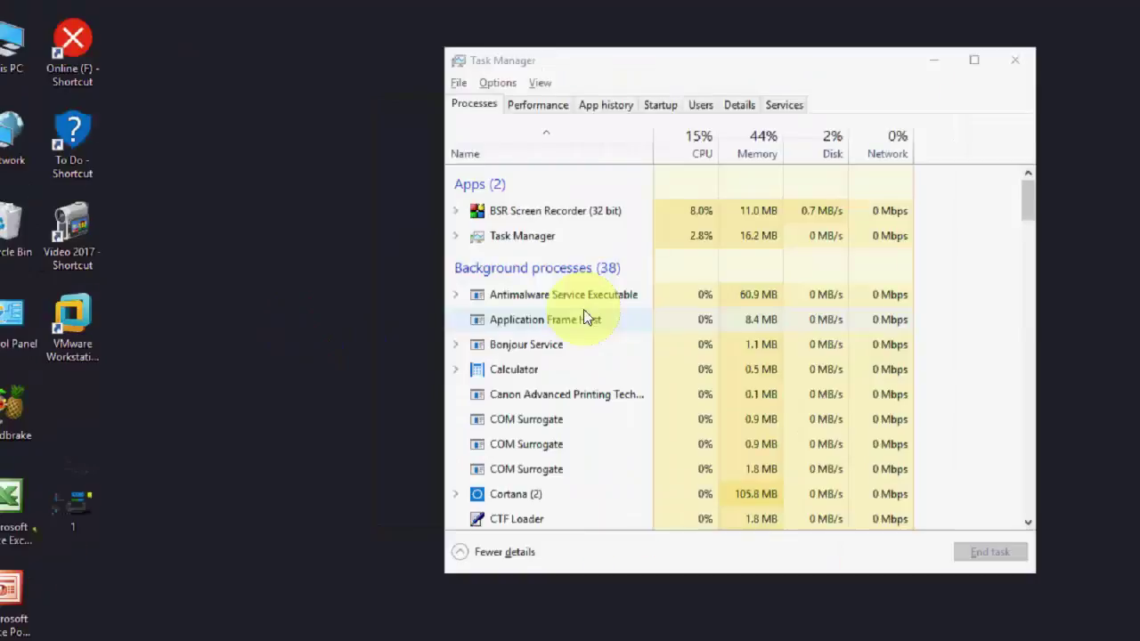
# Find Windows Explorer in the process list, restart it, and close Task Manager
pyautogui.scroll(-2, 570, 321)
pyautogui.scroll(-4, 552, 329)
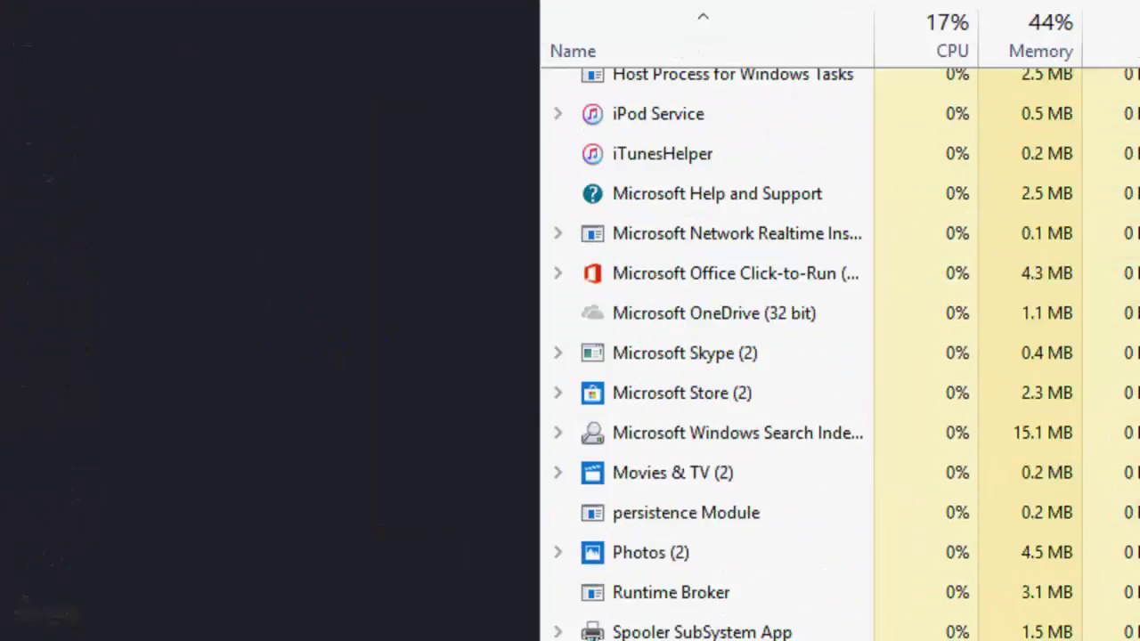
pyautogui.scroll(-3, 541, 338)
pyautogui.scroll(-4, 441, 354)
pyautogui.scroll(-5, 481, 374)
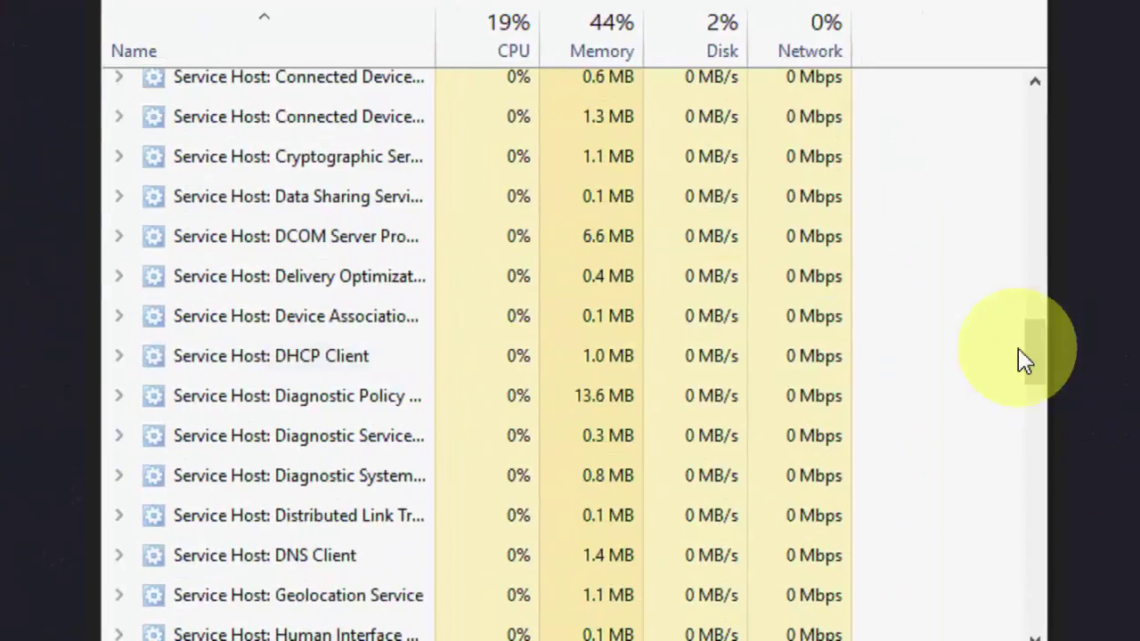
pyautogui.moveTo(1030, 370); pyautogui.dragTo(1019, 573)
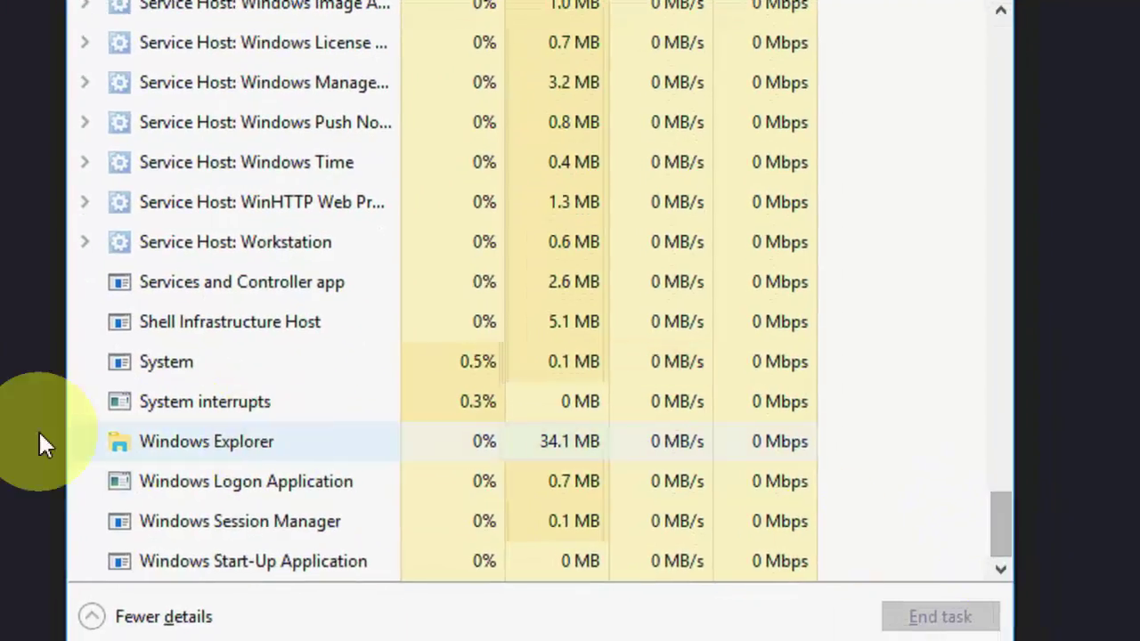
pyautogui.click(265, 455)
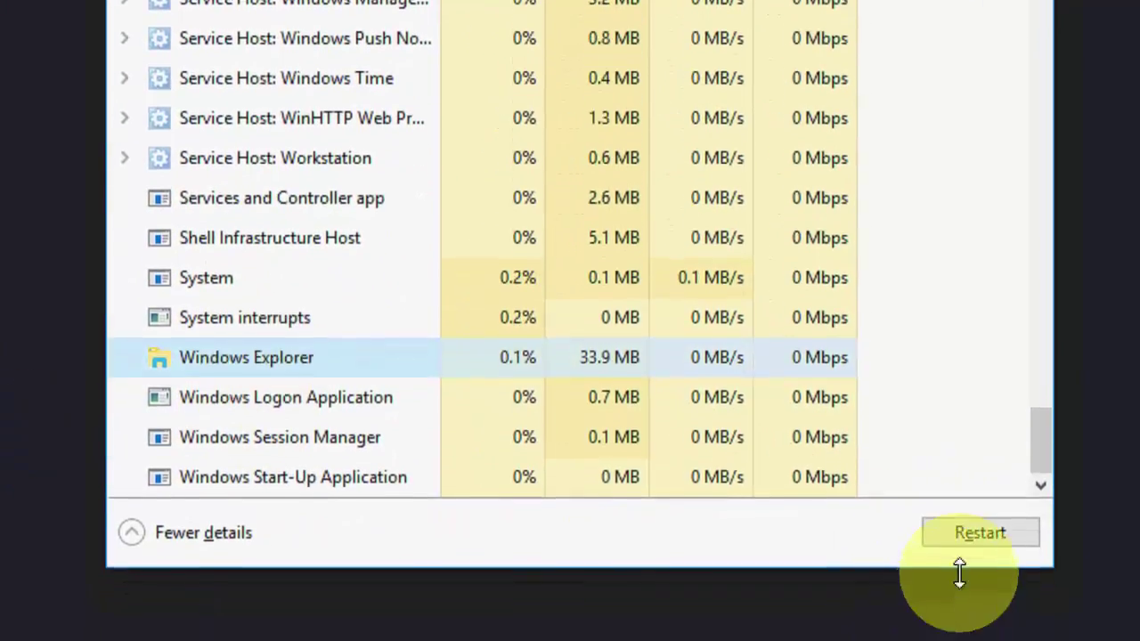
pyautogui.click(969, 512)
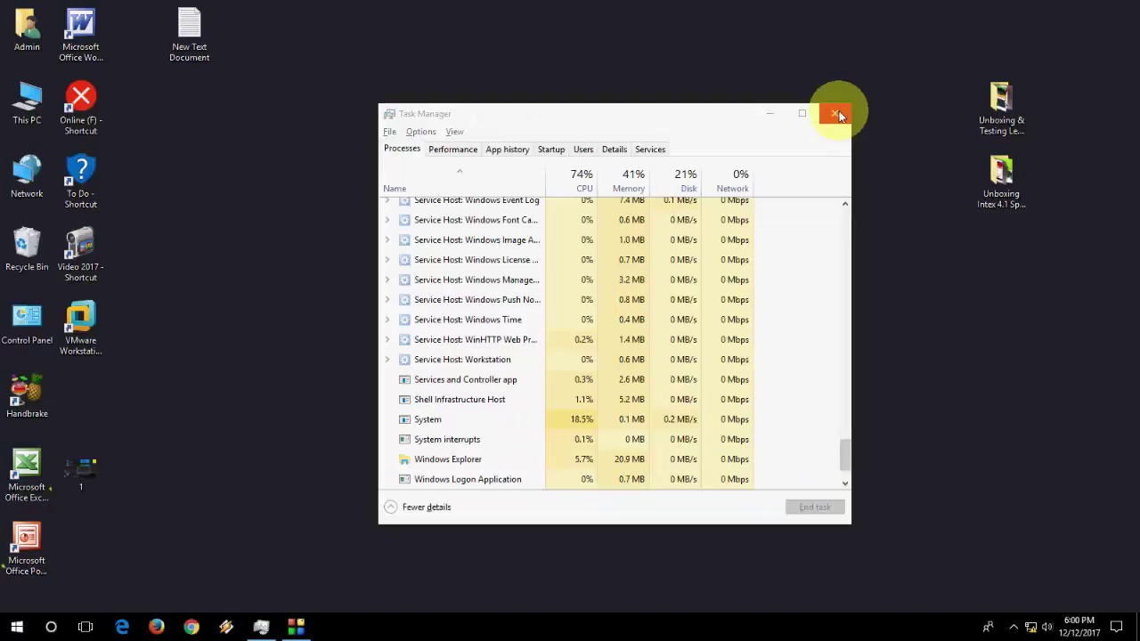
pyautogui.click(839, 114)
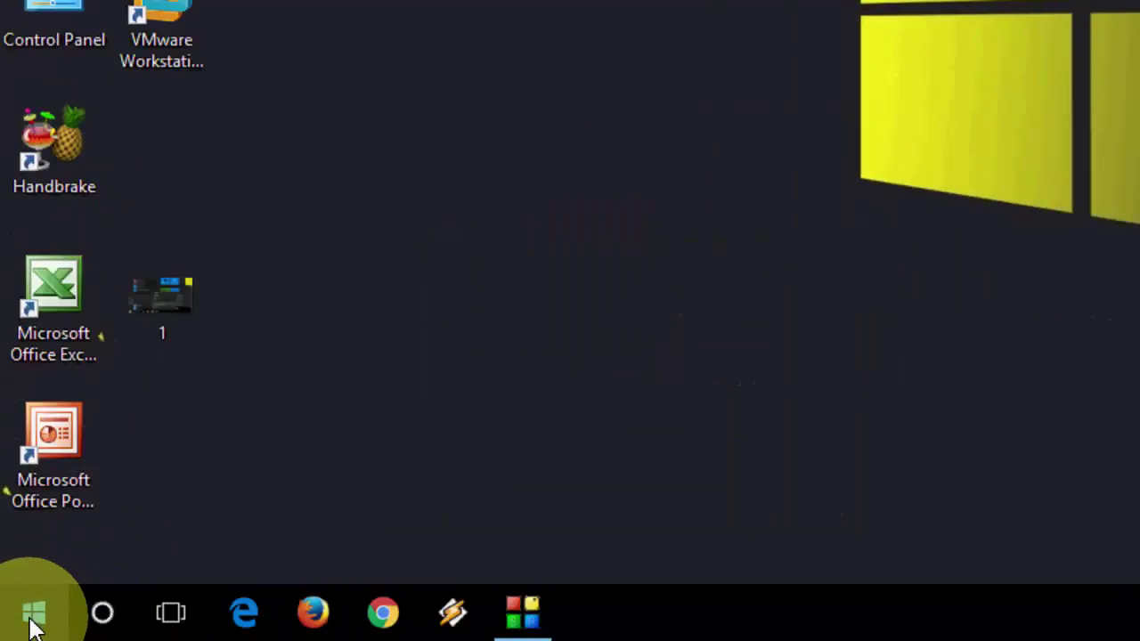
pyautogui.rightClick(32, 626)
pyautogui.moveTo(162, 536)
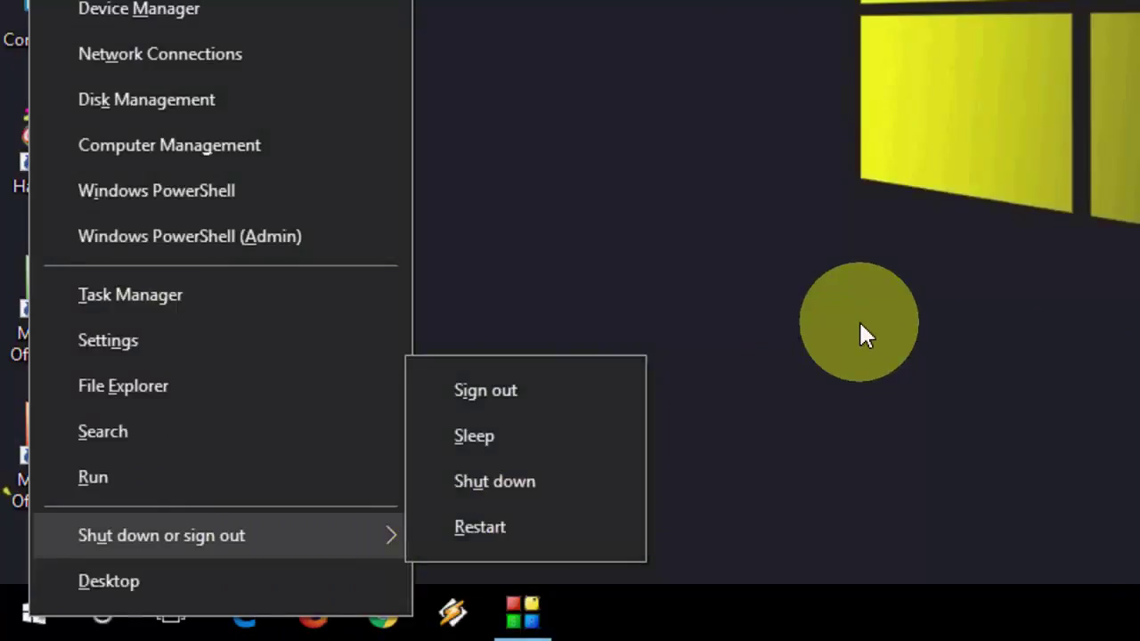
pyautogui.click(393, 324)
pyautogui.rightClick(395, 323)
pyautogui.click(429, 365)
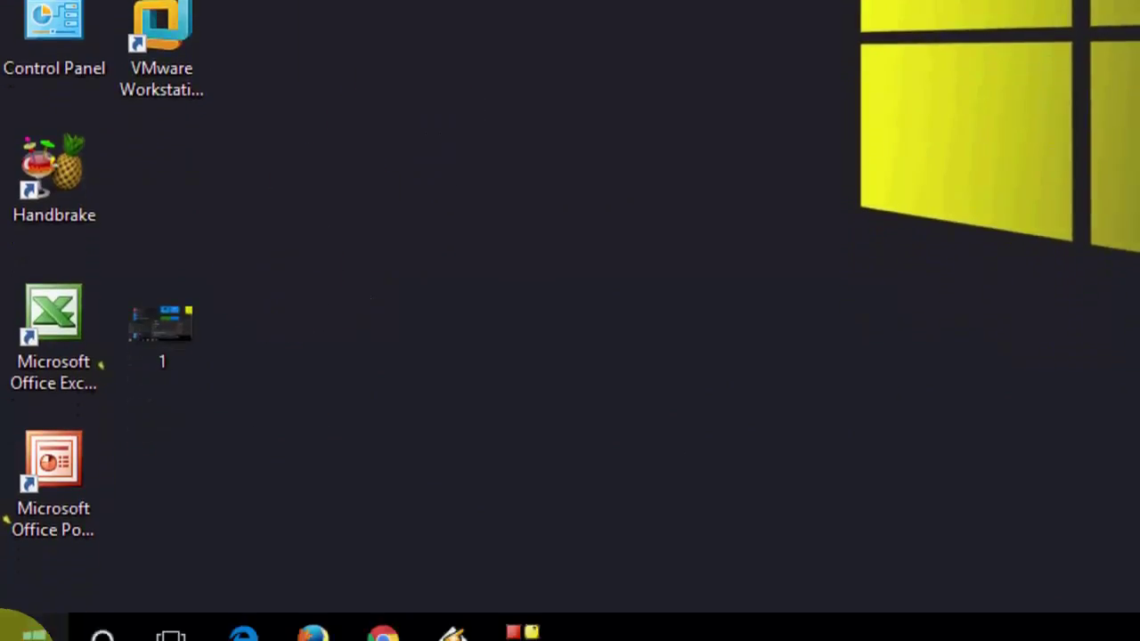
# Search Start for 'power' and open the Choose a power plan result
pyautogui.press('super')
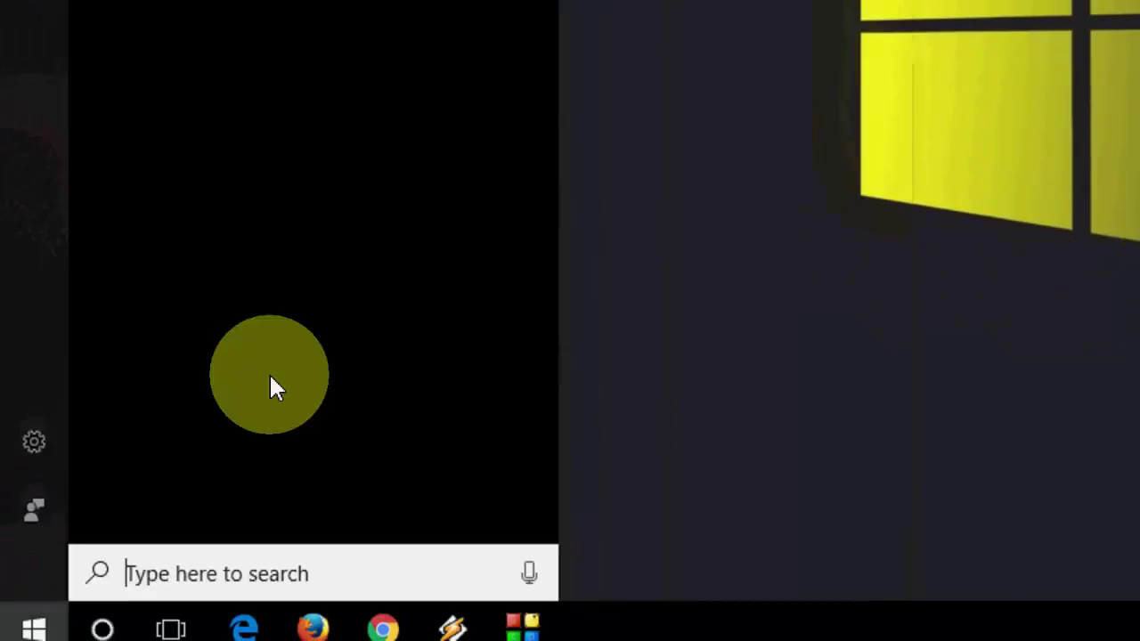
pyautogui.write('power')
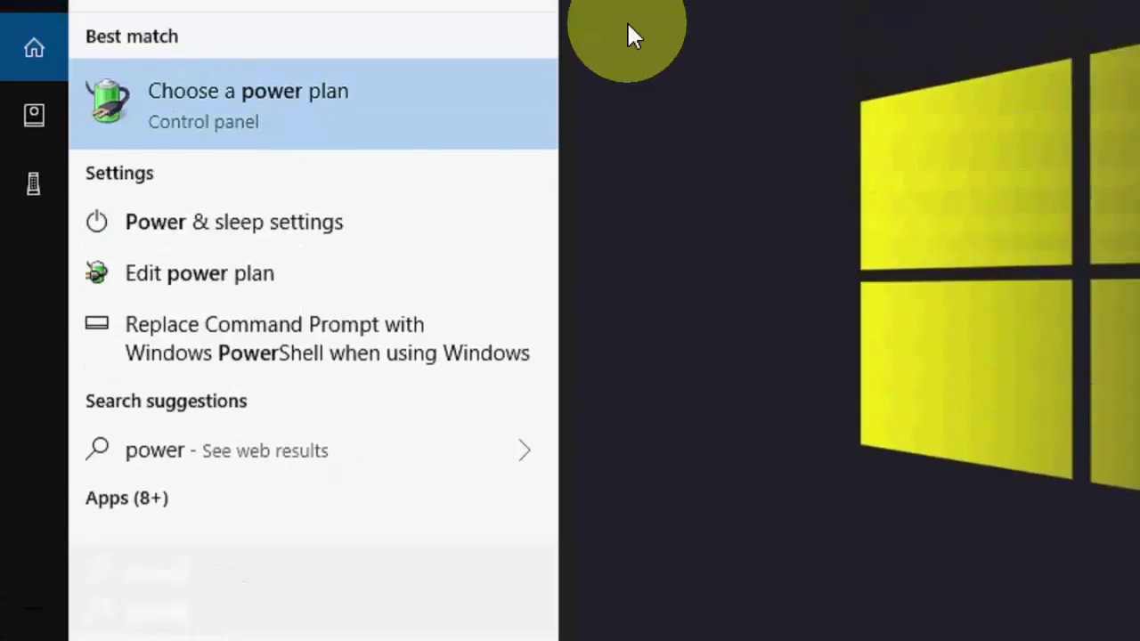
pyautogui.moveTo(268, 183)
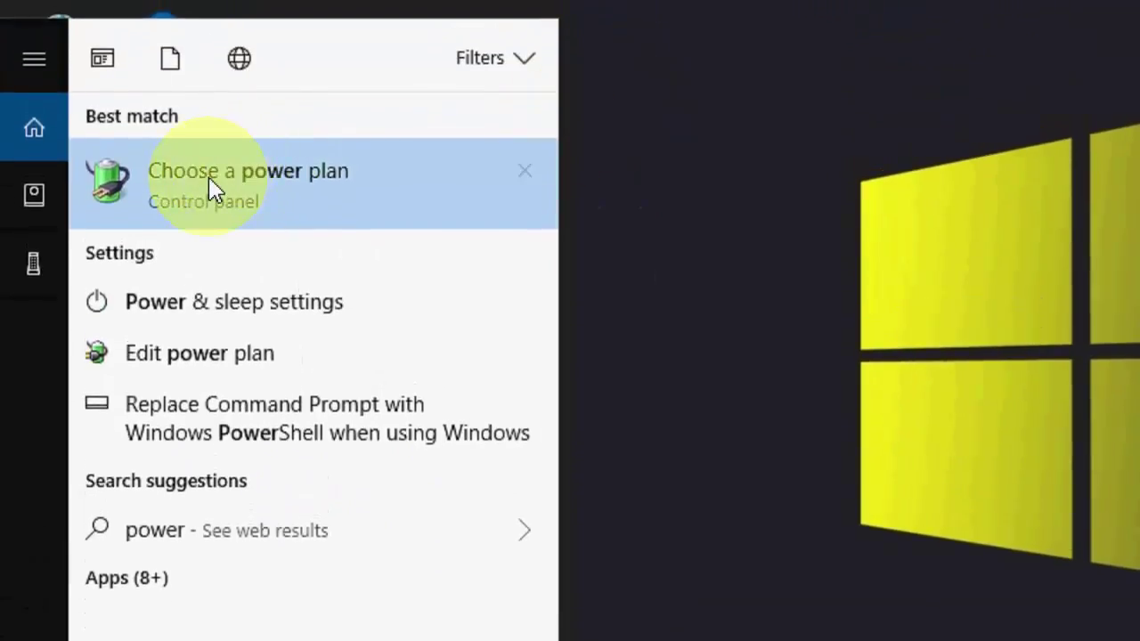
pyautogui.click(249, 196)
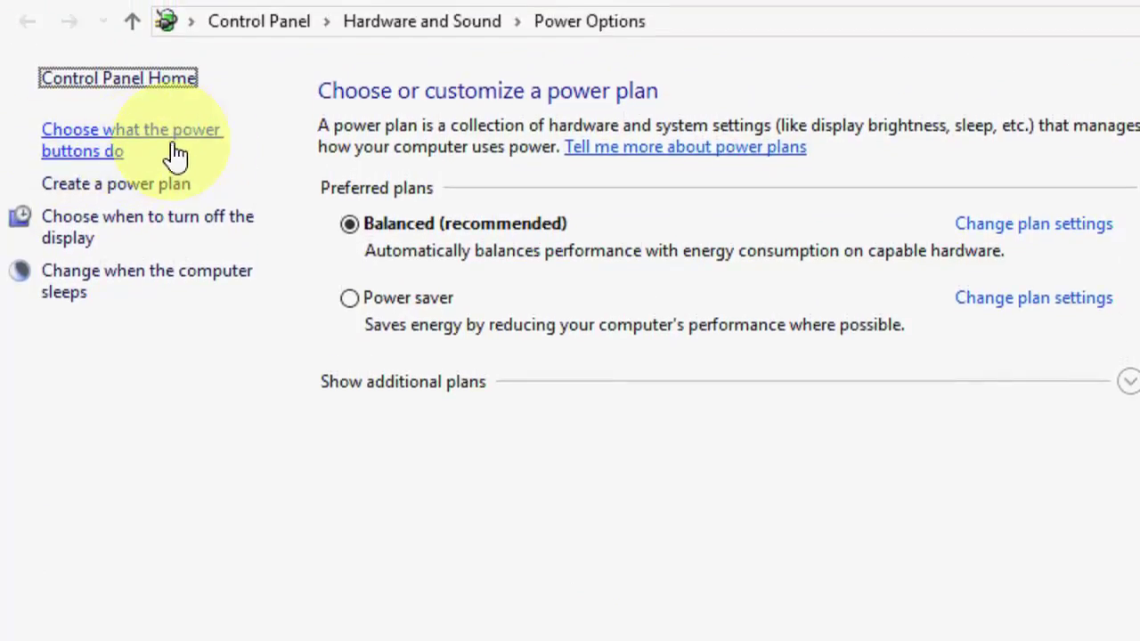
# Unlock the power button shutdown settings, toggle Lock off and back on, and save
pyautogui.click(75, 157)
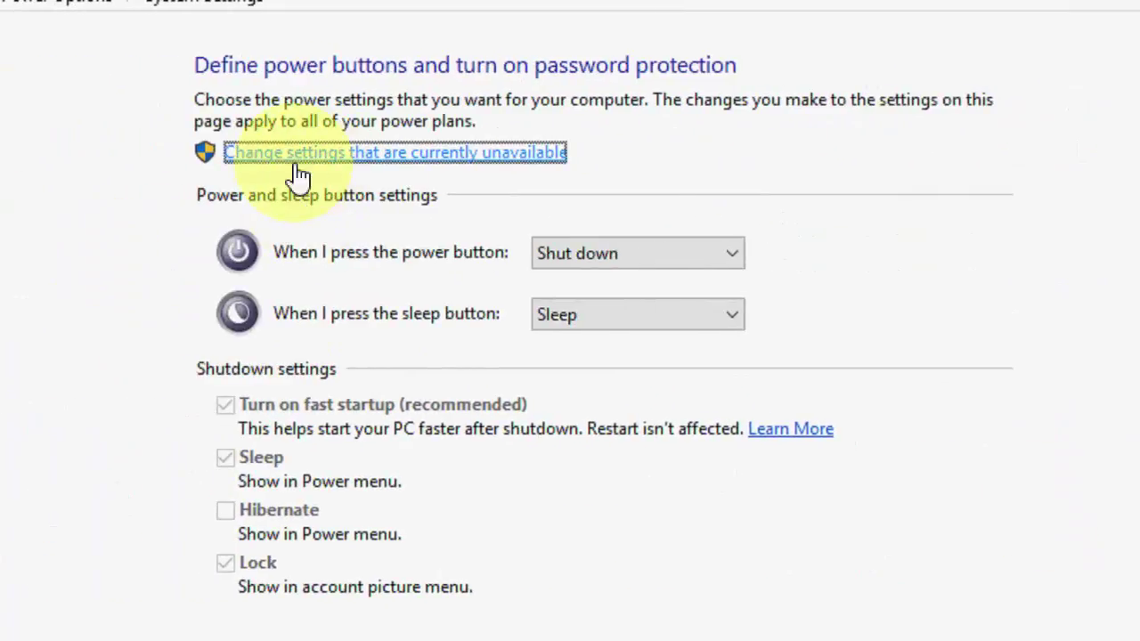
pyautogui.click(498, 159)
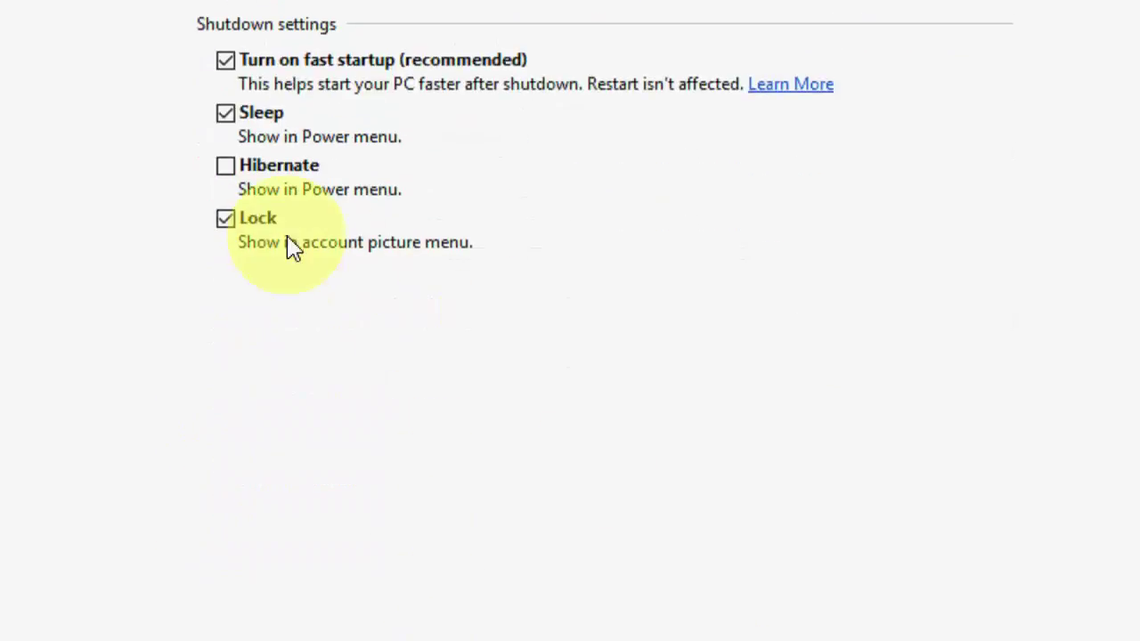
pyautogui.click(256, 218)
pyautogui.click(258, 219)
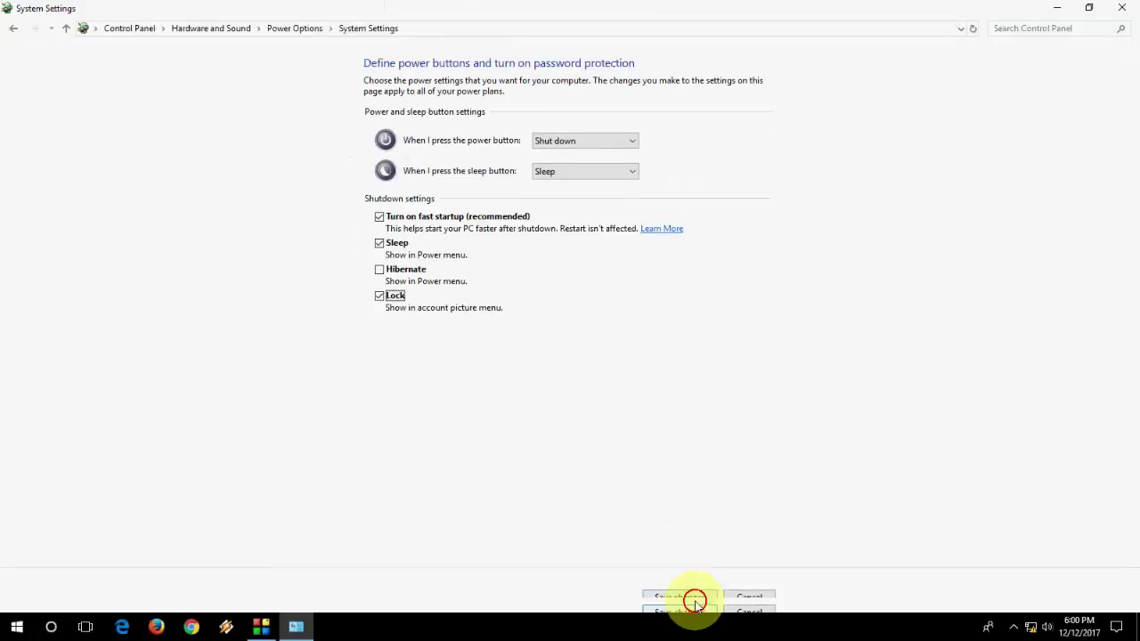
pyautogui.click(650, 597)
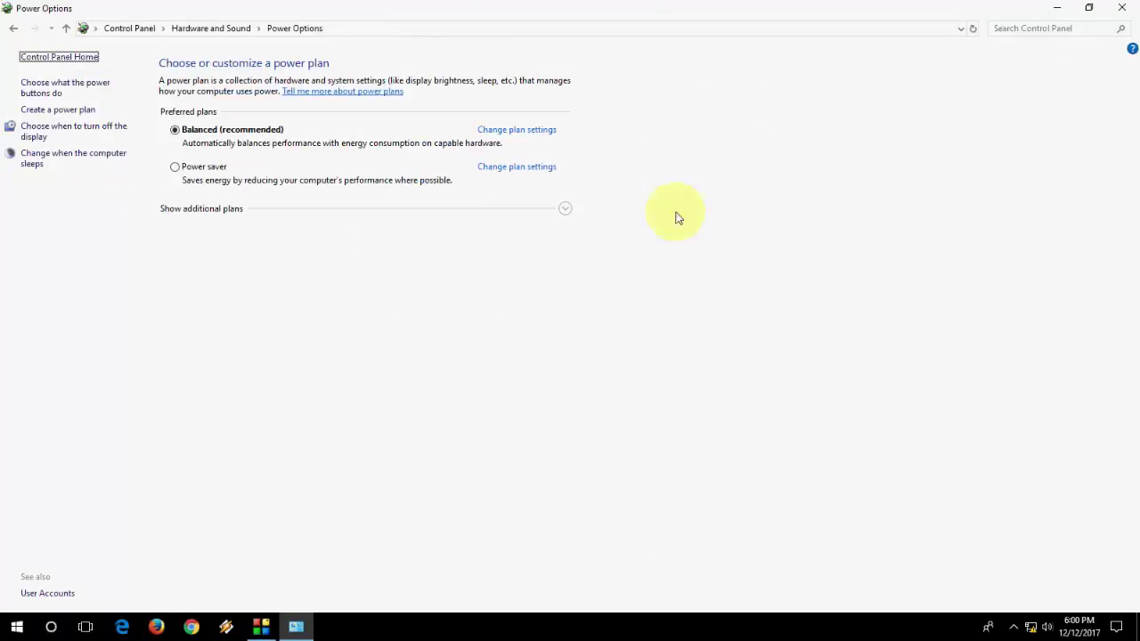
# Close Power Options and refresh the desktop, dismissing the Win+X menu in between
pyautogui.click(1127, 7)
pyautogui.rightClick(707, 109)
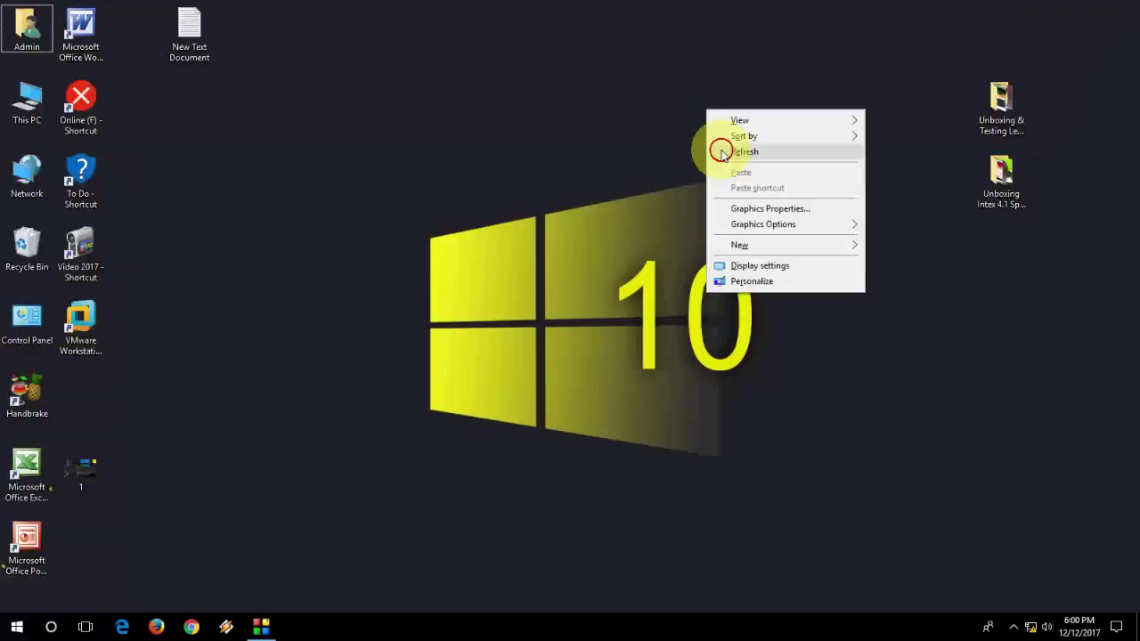
pyautogui.click(713, 148)
pyautogui.rightClick(15, 633)
pyautogui.moveTo(80, 587)
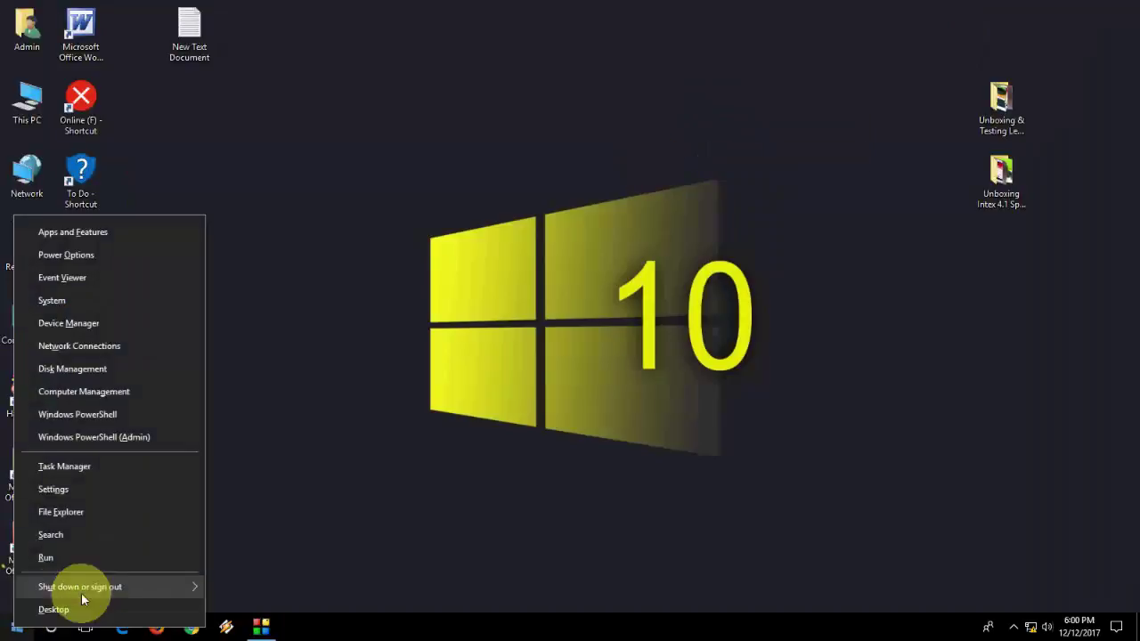
pyautogui.rightClick(436, 344)
pyautogui.click(463, 385)
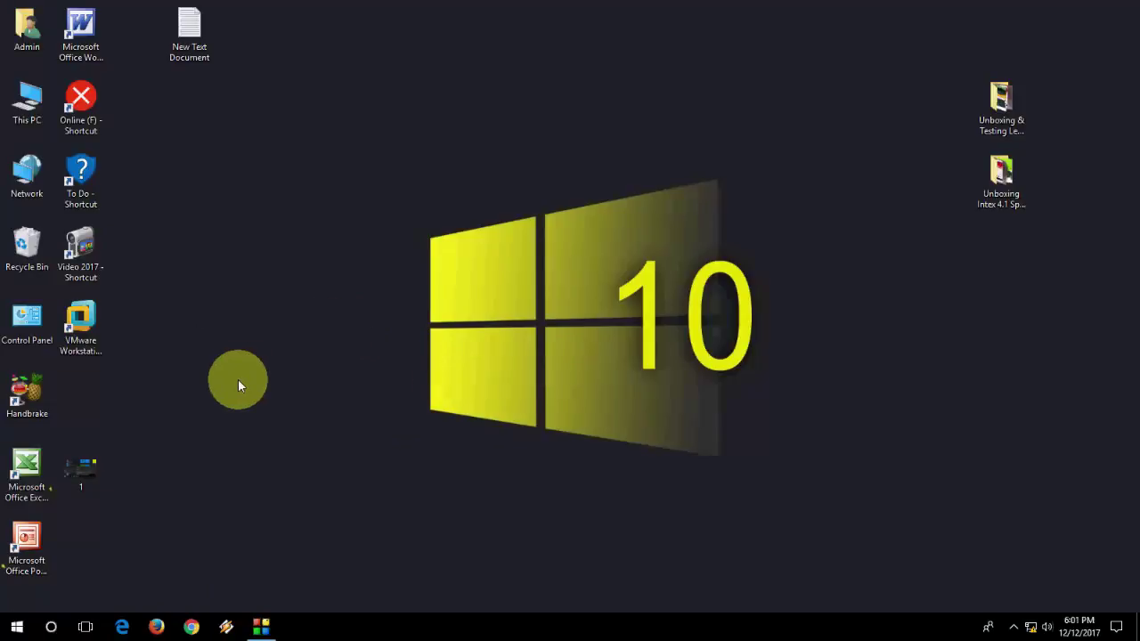
# Run 'regedit' from the Win+R dialog to open Registry Editor
pyautogui.press('super+r')
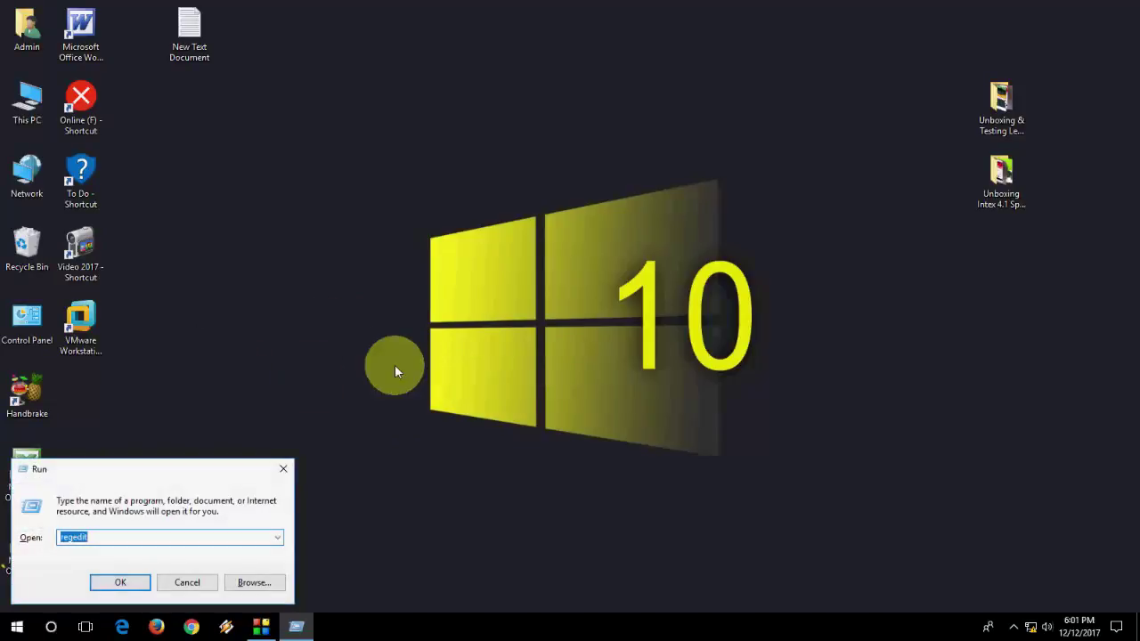
pyautogui.click(397, 368)
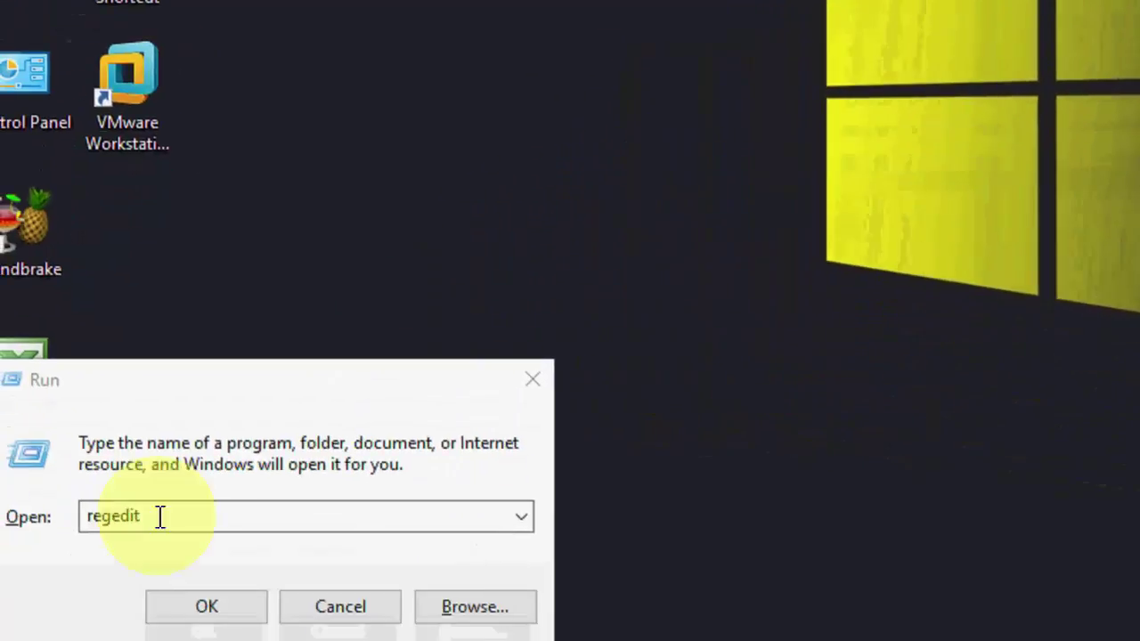
pyautogui.click(111, 537)
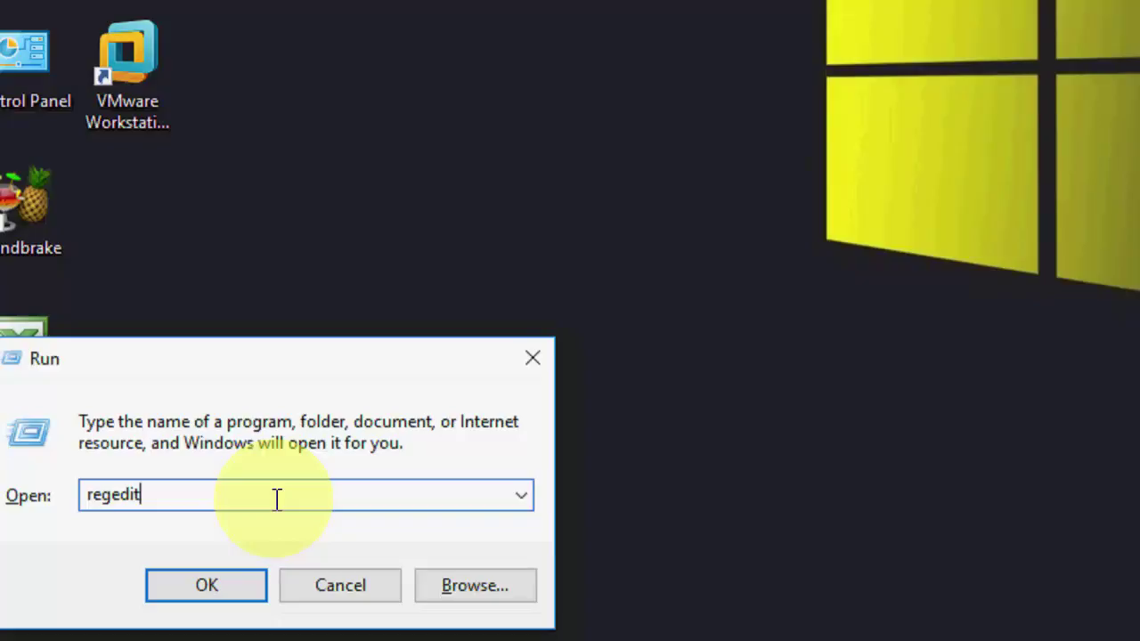
pyautogui.click(237, 588)
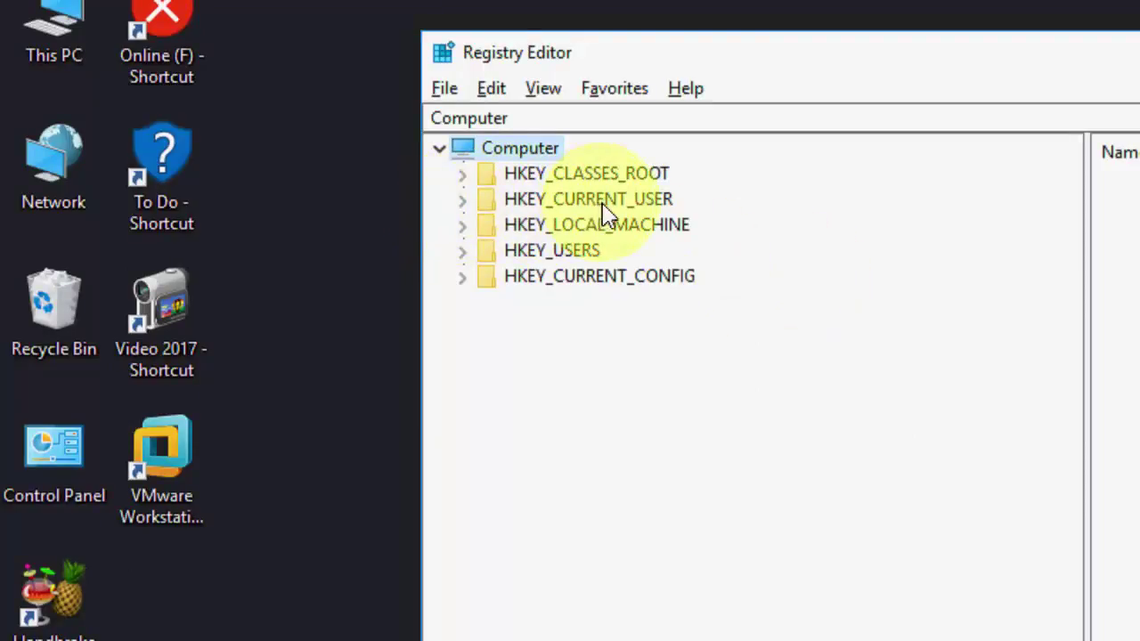
# Expand HKEY_CURRENT_USER > Software > Microsoft in the registry tree
pyautogui.click(462, 200)
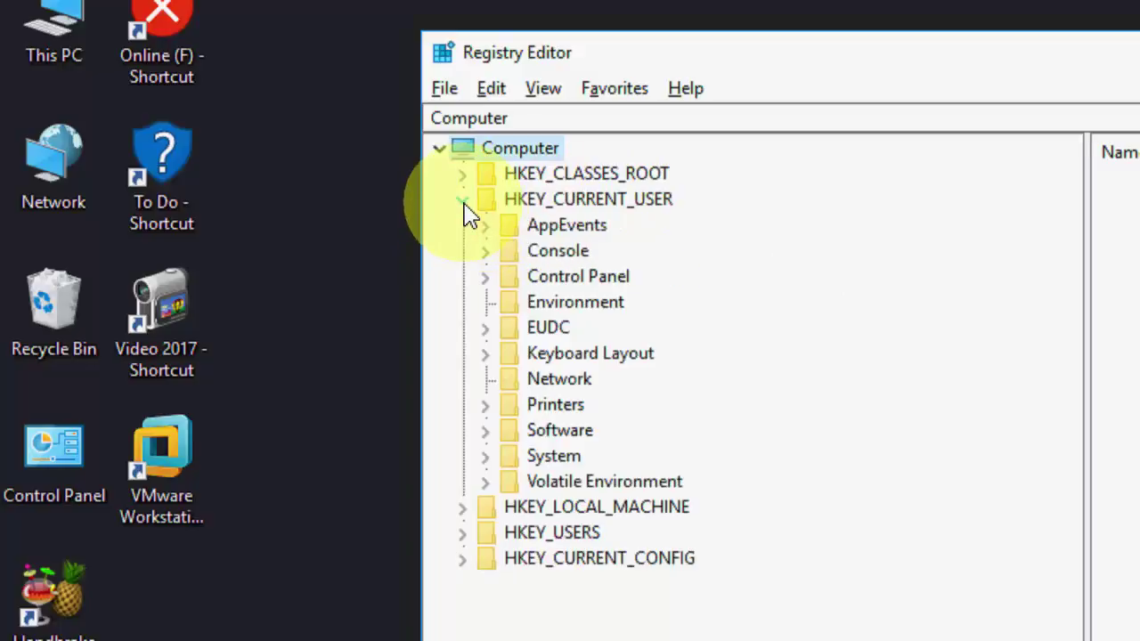
pyautogui.click(486, 432)
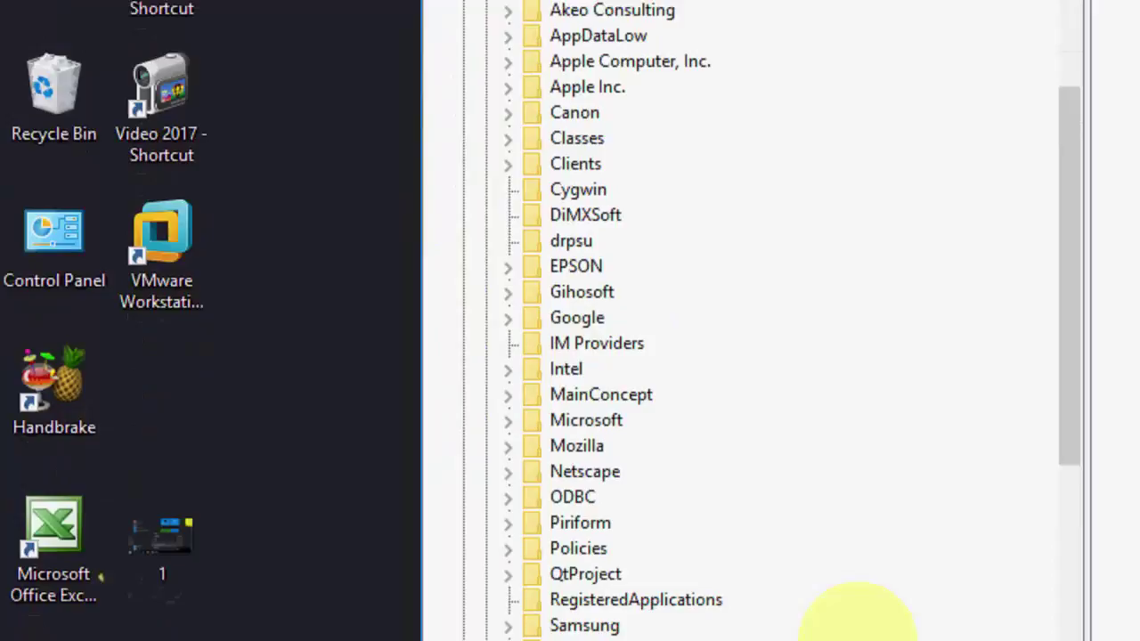
pyautogui.scroll(-2, 747, 435)
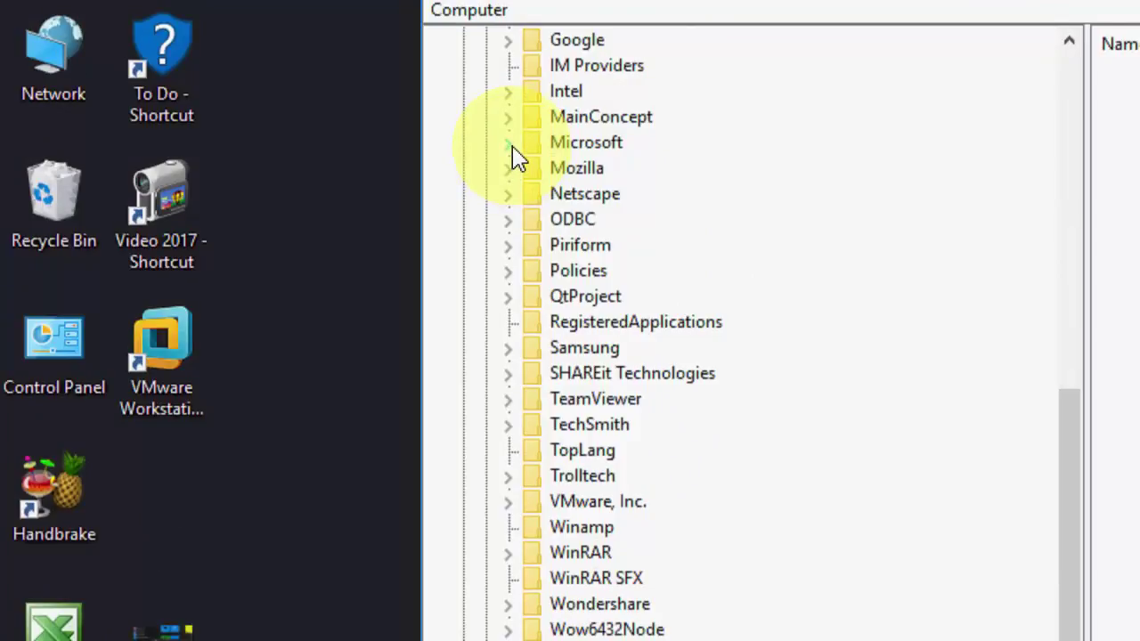
pyautogui.click(513, 147)
pyautogui.scroll(-5, 669, 402)
pyautogui.scroll(-10, 669, 401)
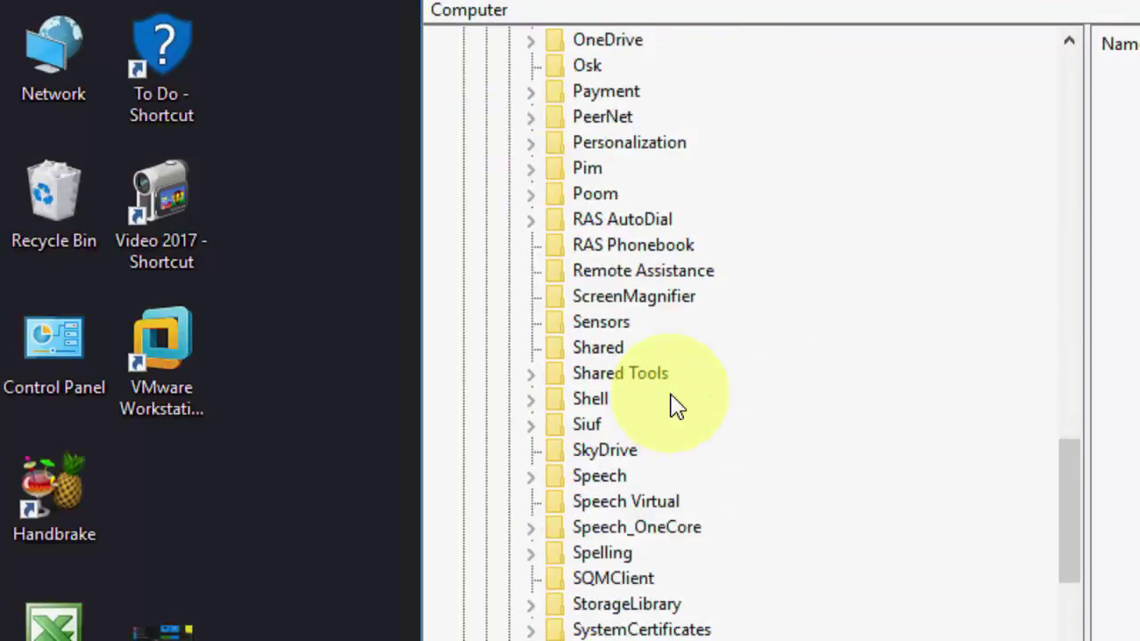
pyautogui.scroll(-5, 682, 419)
pyautogui.scroll(-5, 713, 433)
pyautogui.scroll(1, 695, 231)
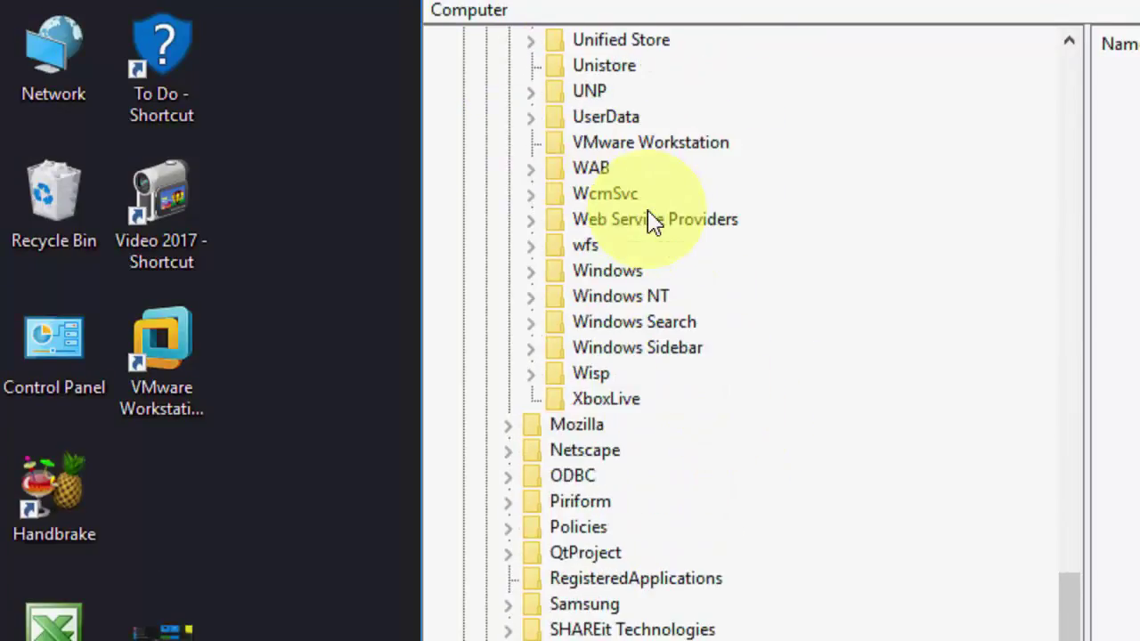
# Expand Windows > CurrentVersion and jump to the Policies key by name
pyautogui.click(535, 272)
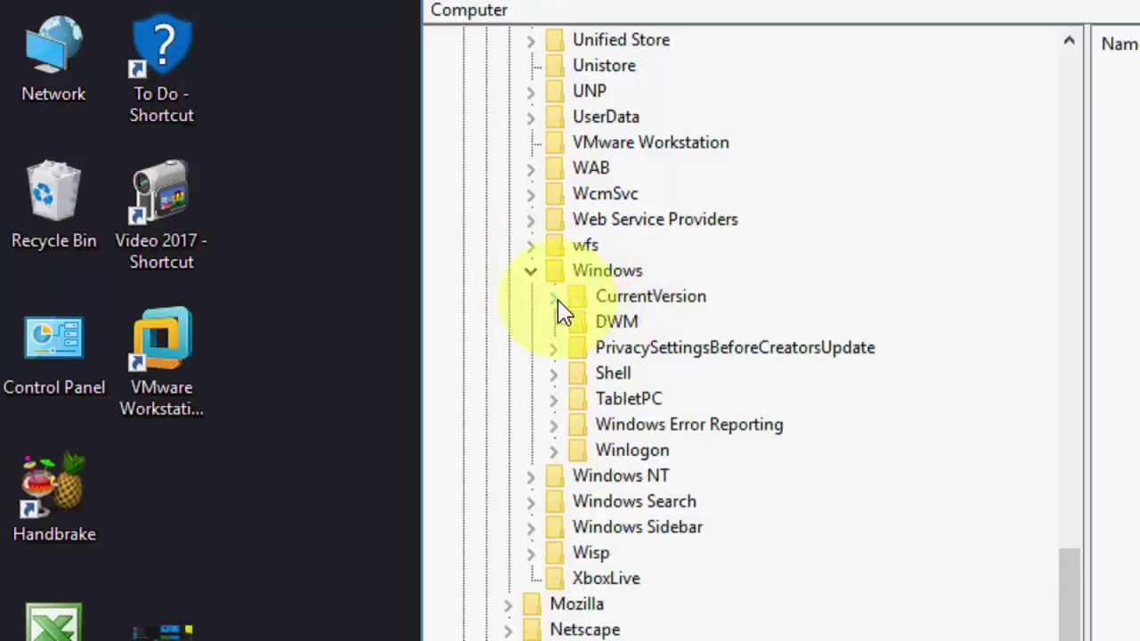
pyautogui.click(554, 298)
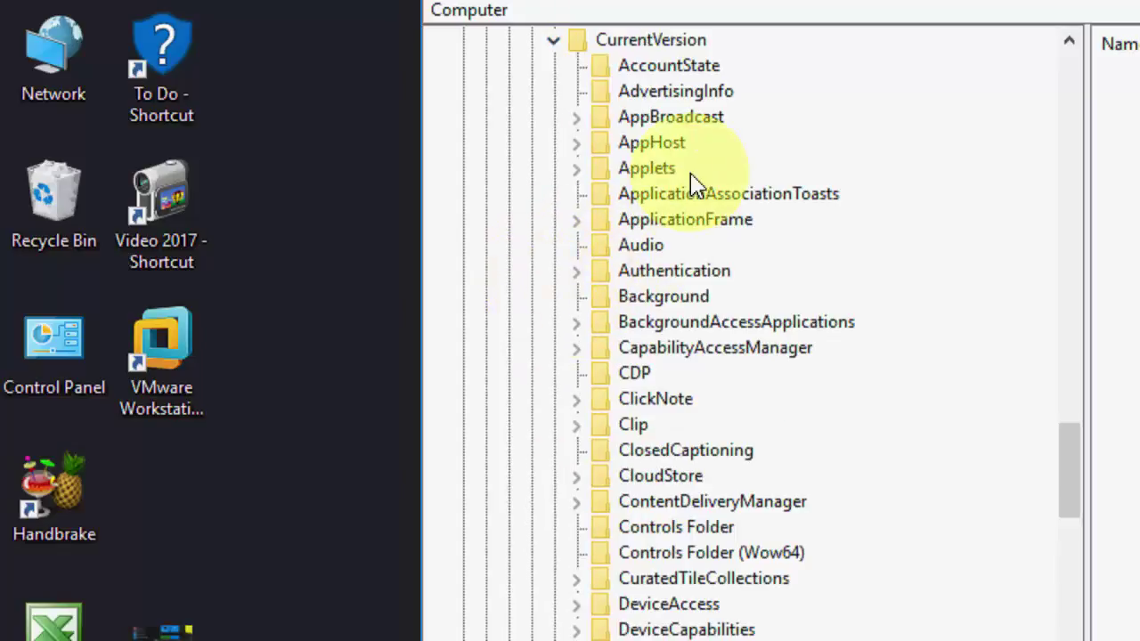
pyautogui.click(677, 298)
pyautogui.write('Policies')
pyautogui.scroll(-5, 698, 323)
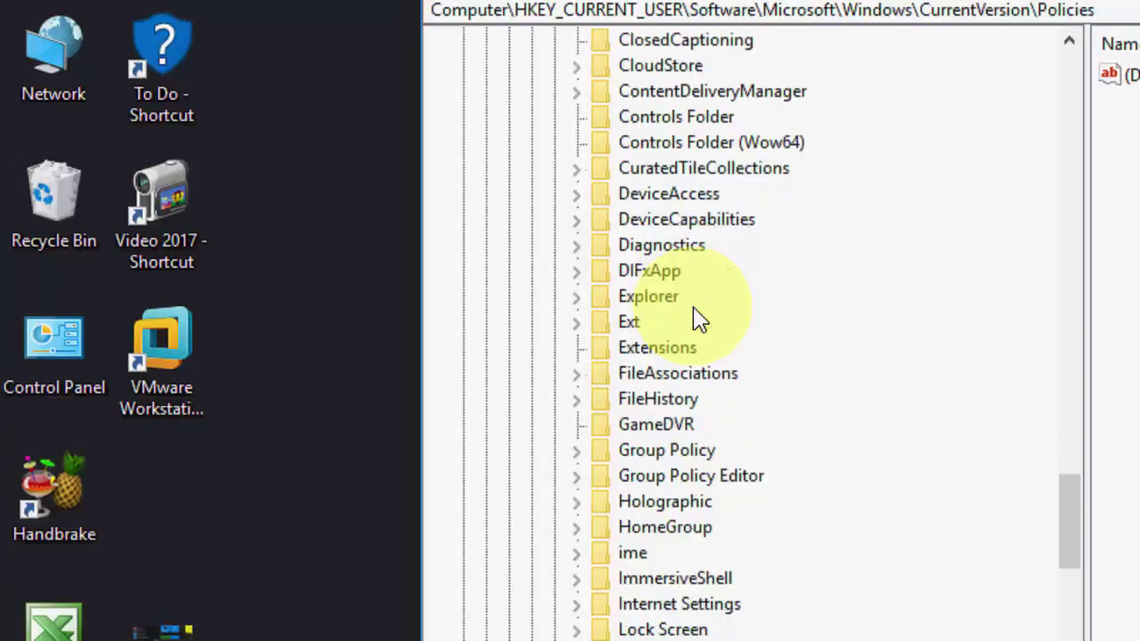
pyautogui.scroll(-3, 686, 321)
pyautogui.scroll(-2, 686, 320)
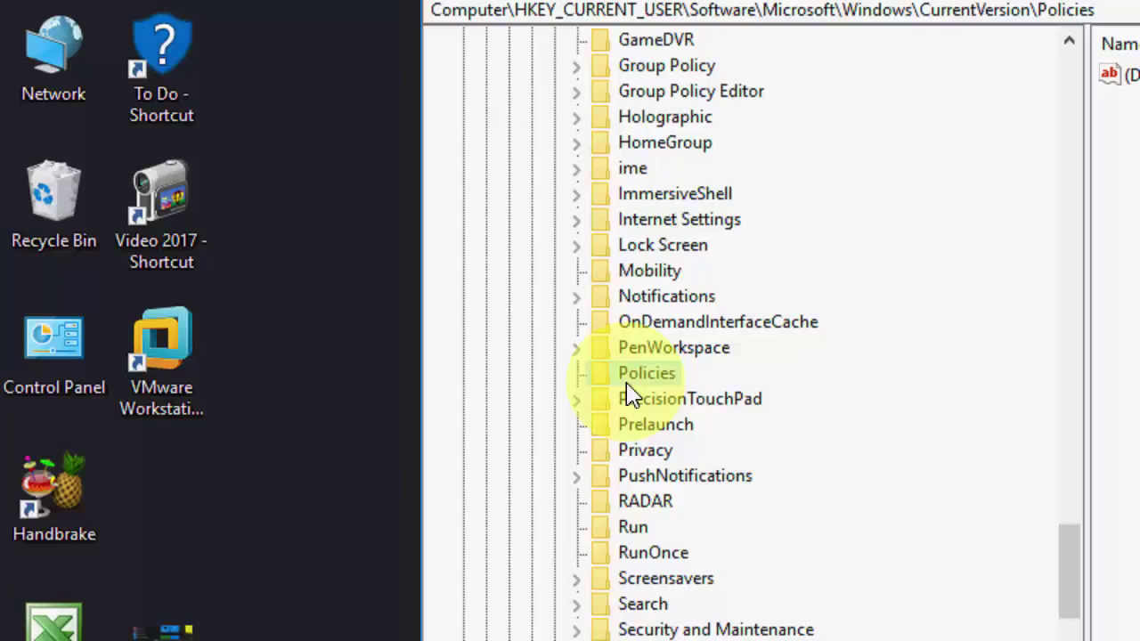
# Create a new key named Explorer under Policies
pyautogui.rightClick(654, 383)
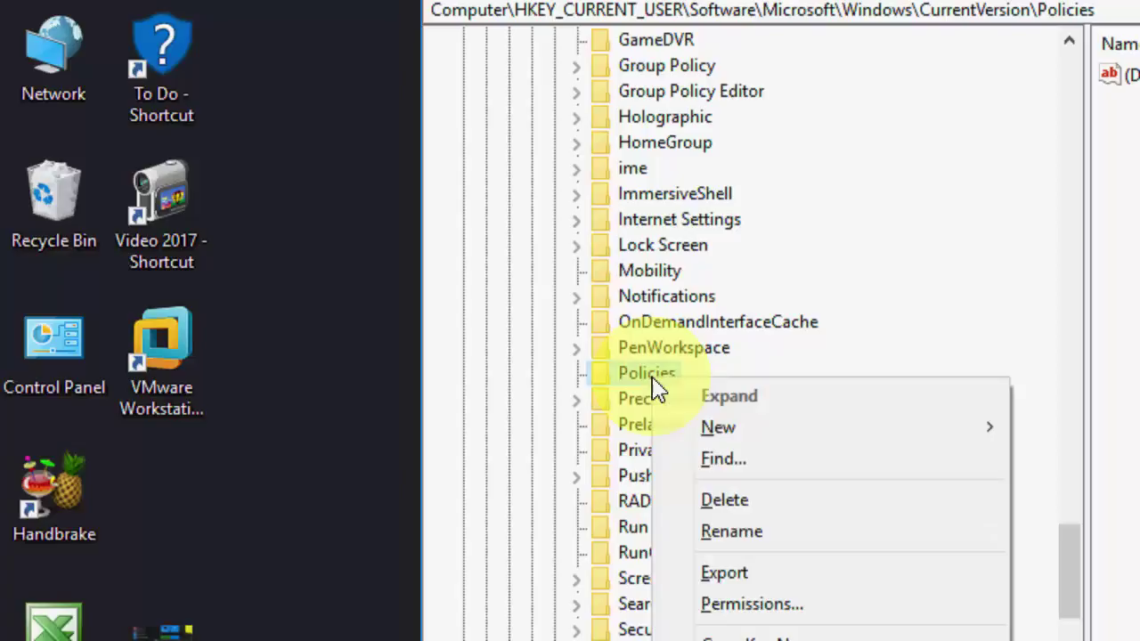
pyautogui.moveTo(639, 428)
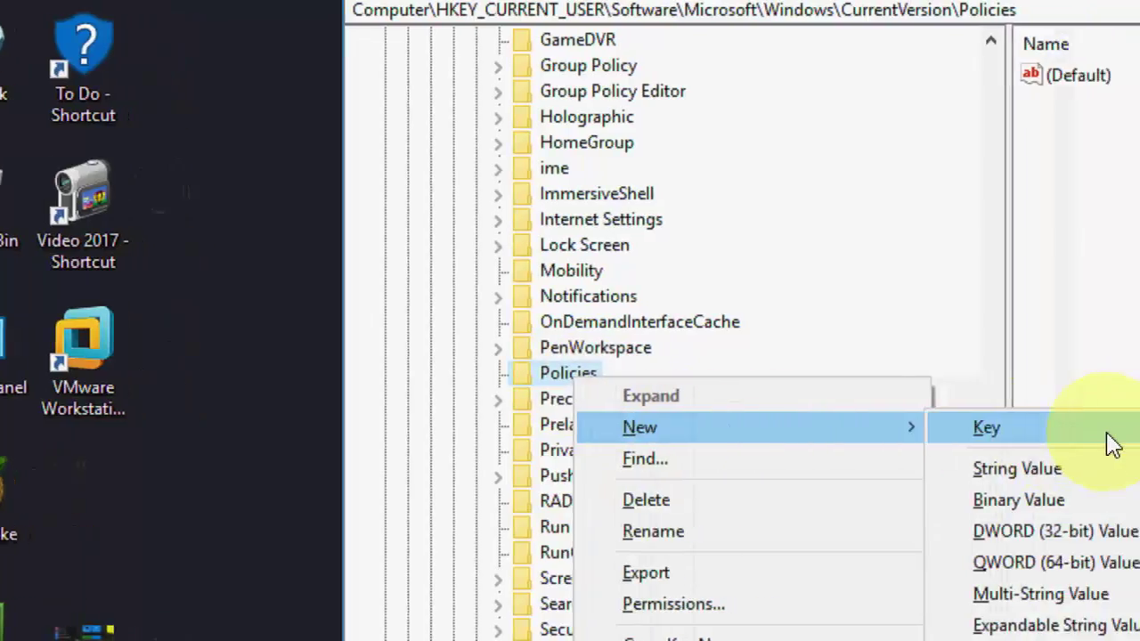
pyautogui.click(1060, 437)
pyautogui.write('Explorer')
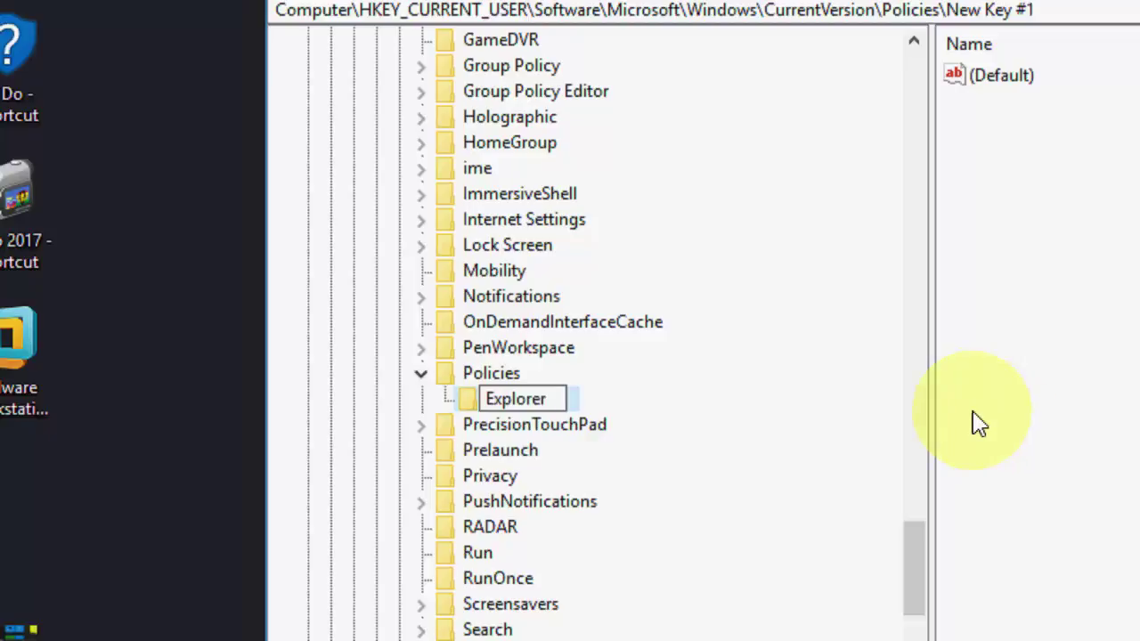
pyautogui.press('Return')
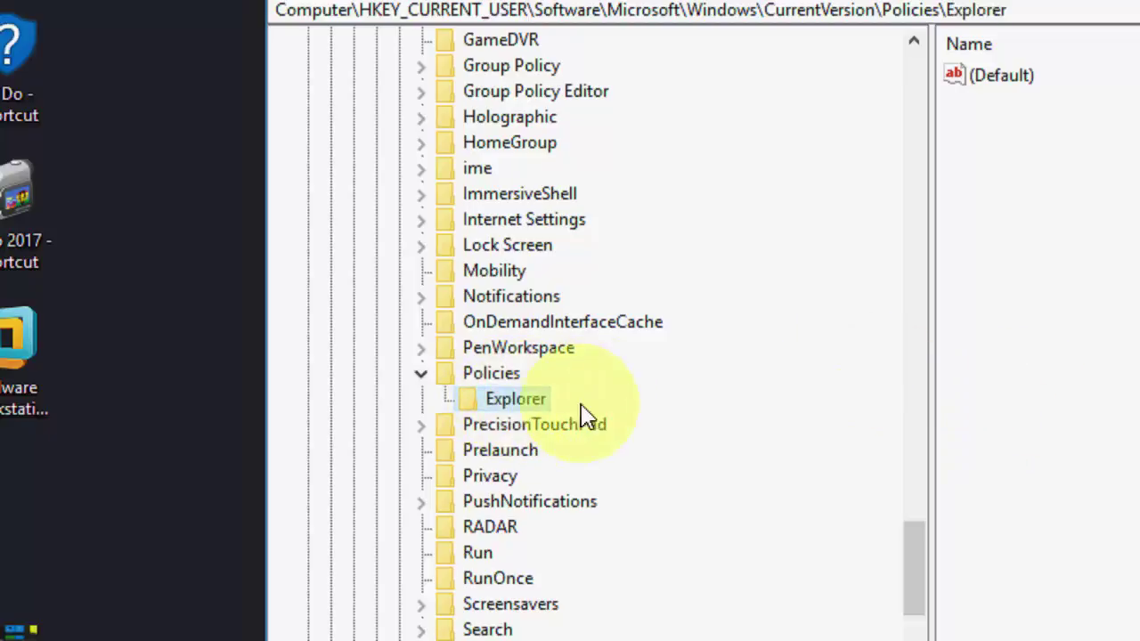
# Delete the stray New Key #1 accidentally created under Explorer
pyautogui.rightClick(827, 303)
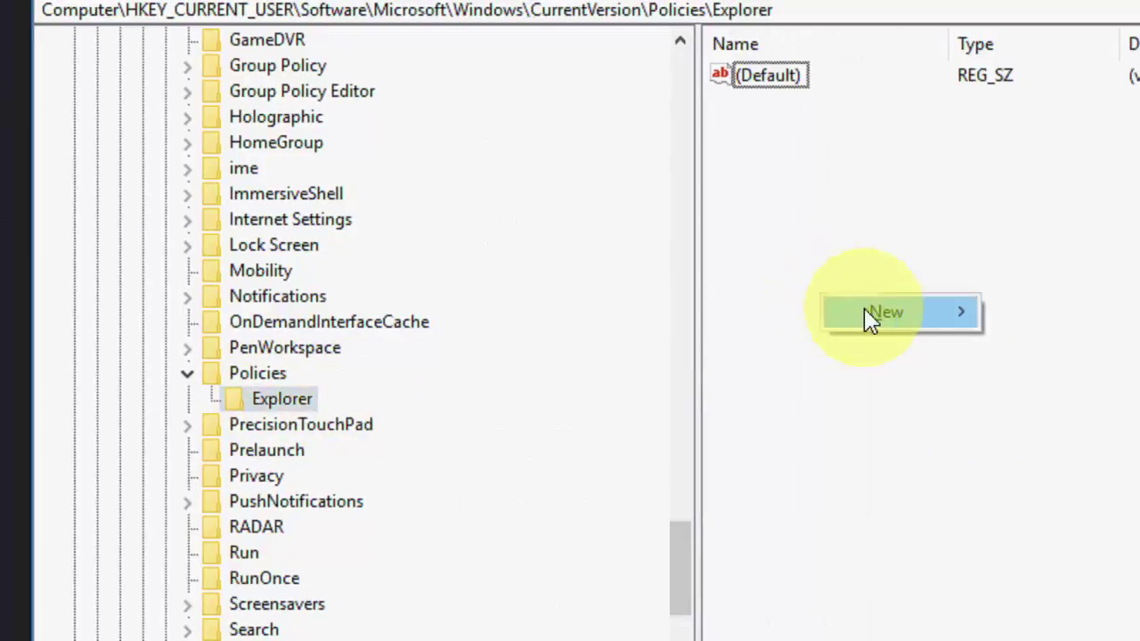
pyautogui.moveTo(891, 313)
pyautogui.click(1015, 326)
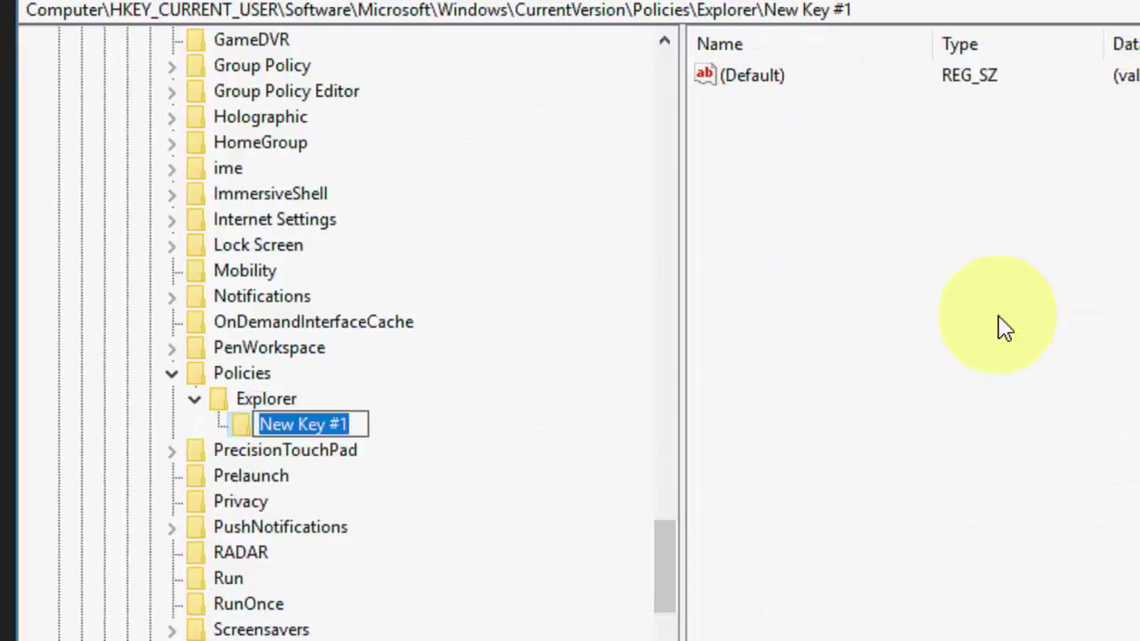
pyautogui.press('Return')
pyautogui.rightClick(322, 424)
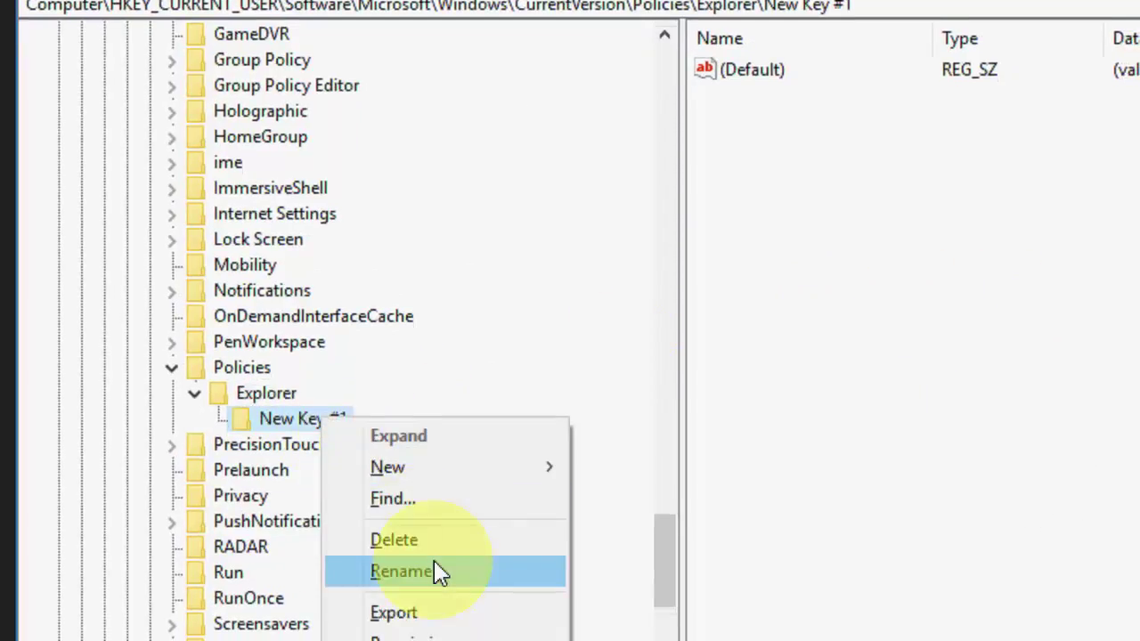
pyautogui.click(436, 538)
pyautogui.click(891, 322)
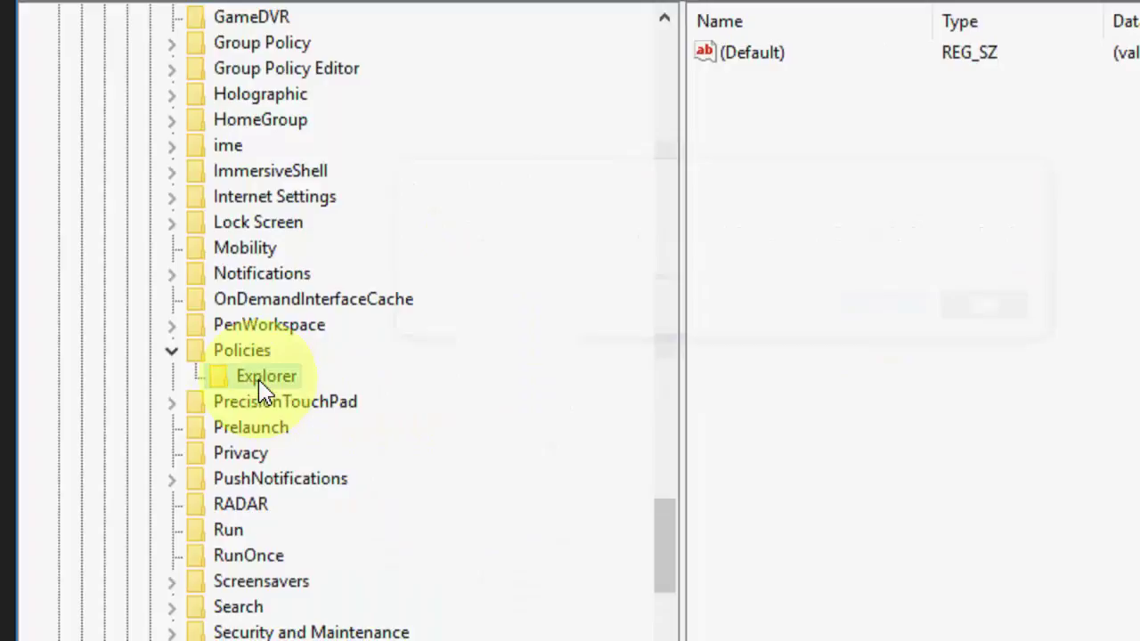
# Add a DWORD (32-bit) value named NoClose inside the Explorer key
pyautogui.rightClick(784, 262)
pyautogui.moveTo(748, 279)
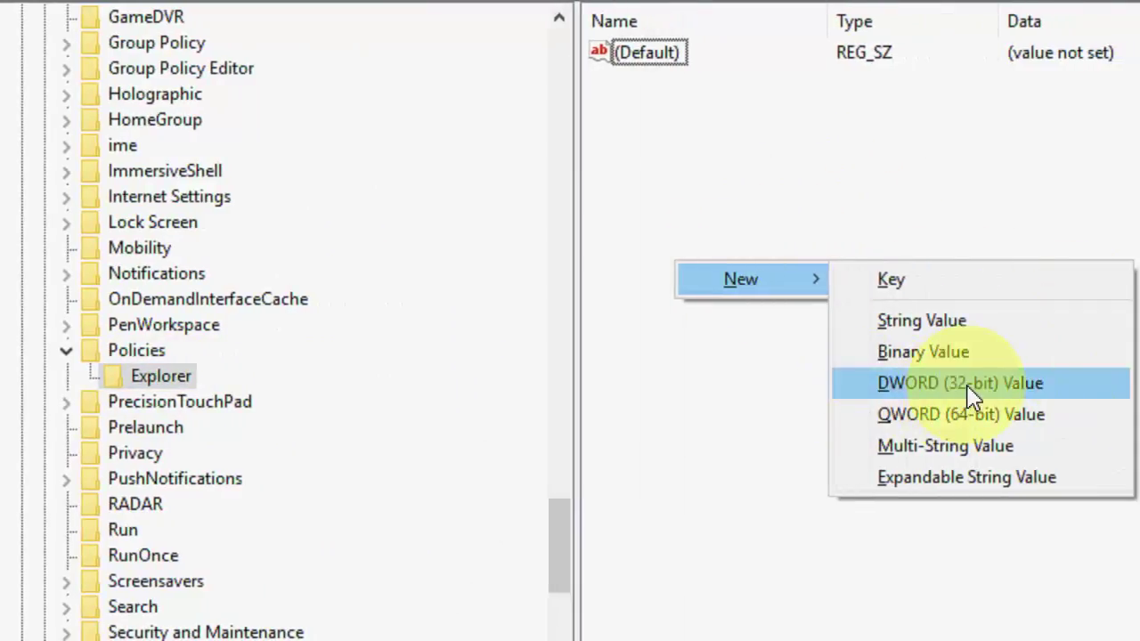
pyautogui.click(982, 390)
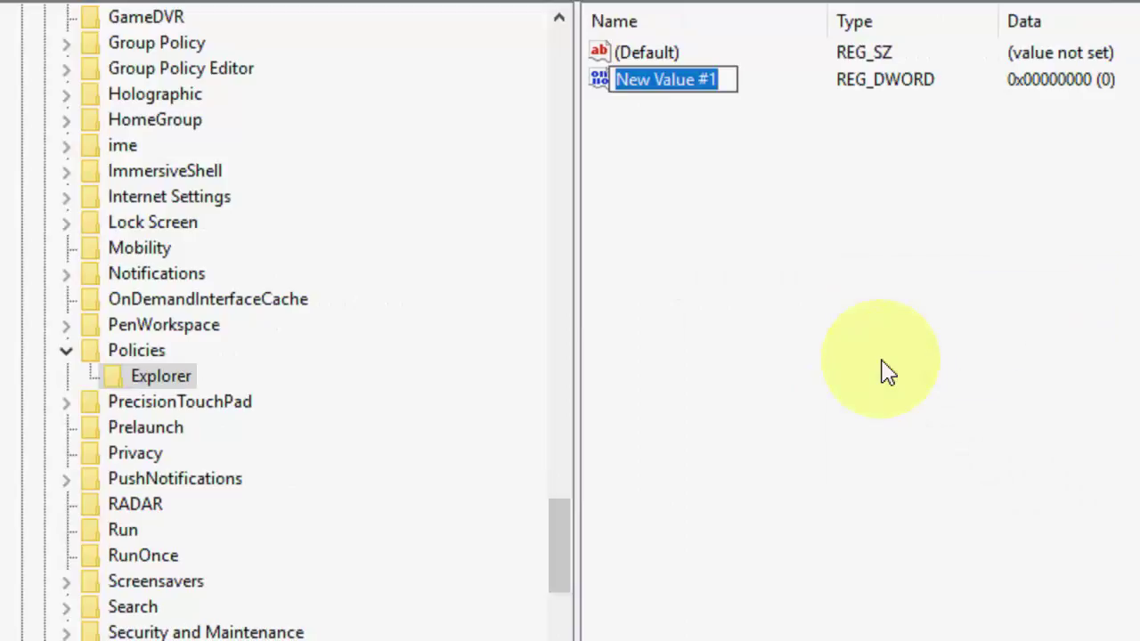
pyautogui.write('No')
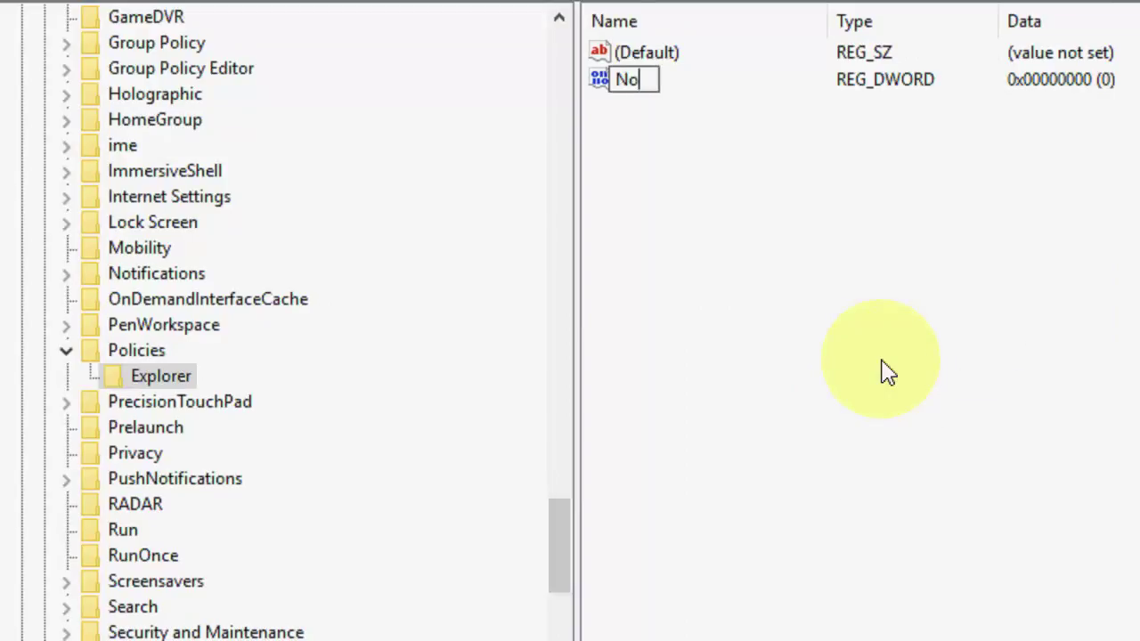
pyautogui.write('Close')
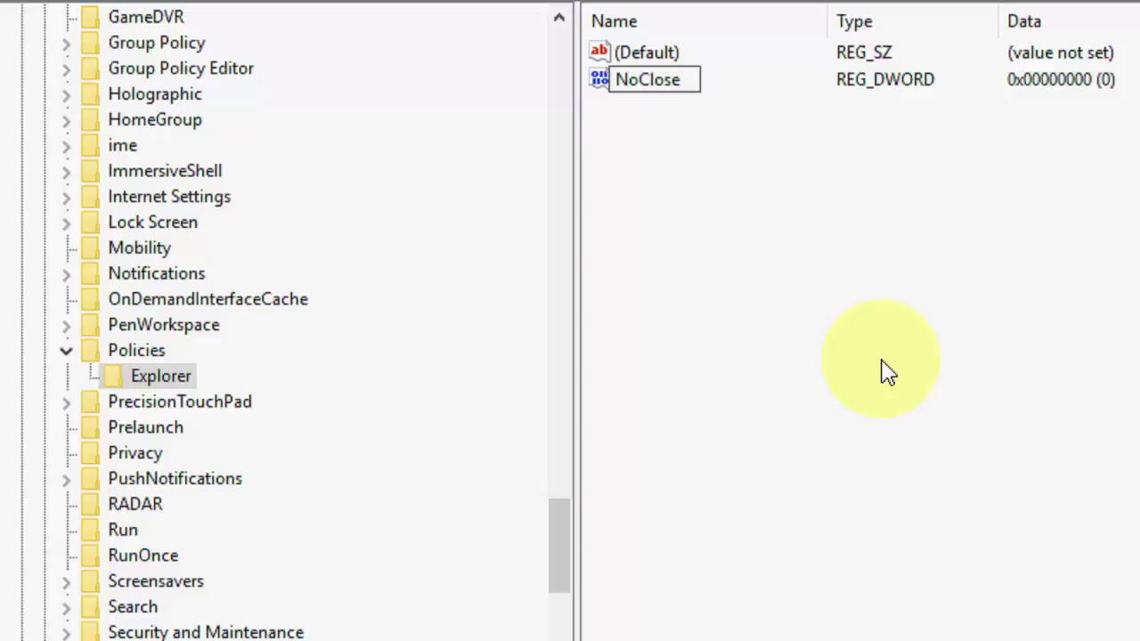
pyautogui.press('Return')
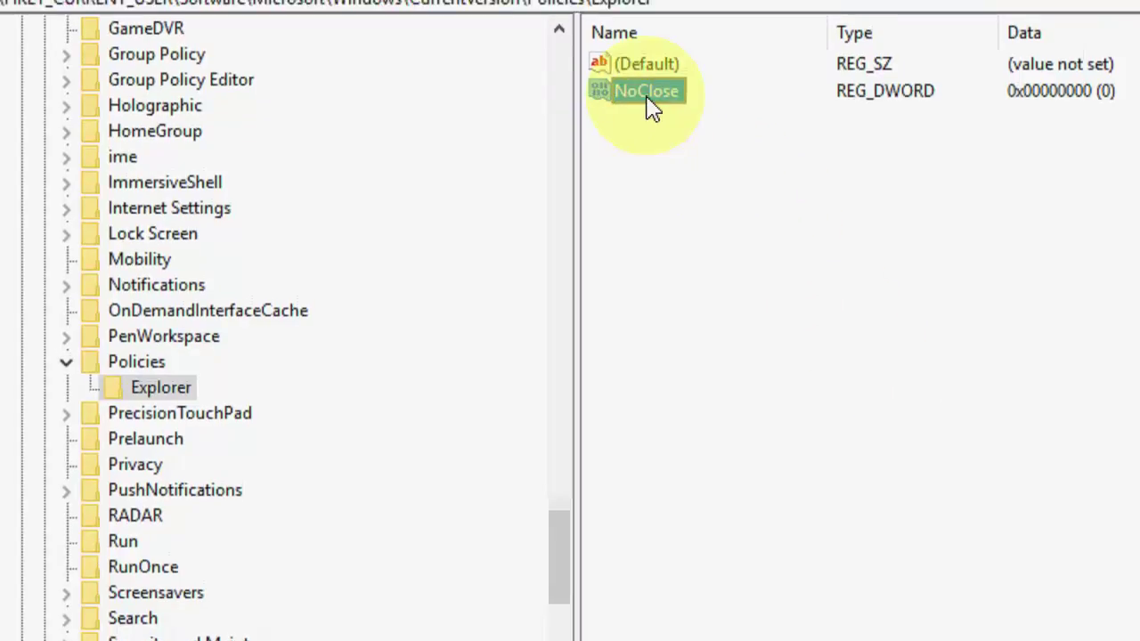
# Set the NoClose value data to 1
pyautogui.rightClick(648, 100)
pyautogui.click(713, 141)
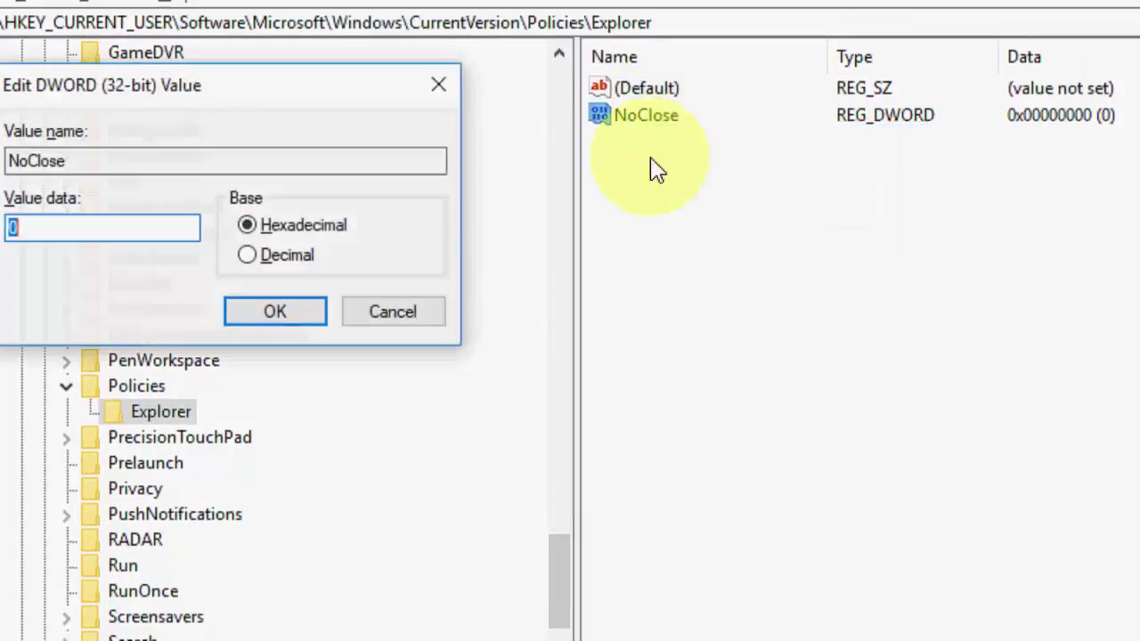
pyautogui.write('1')
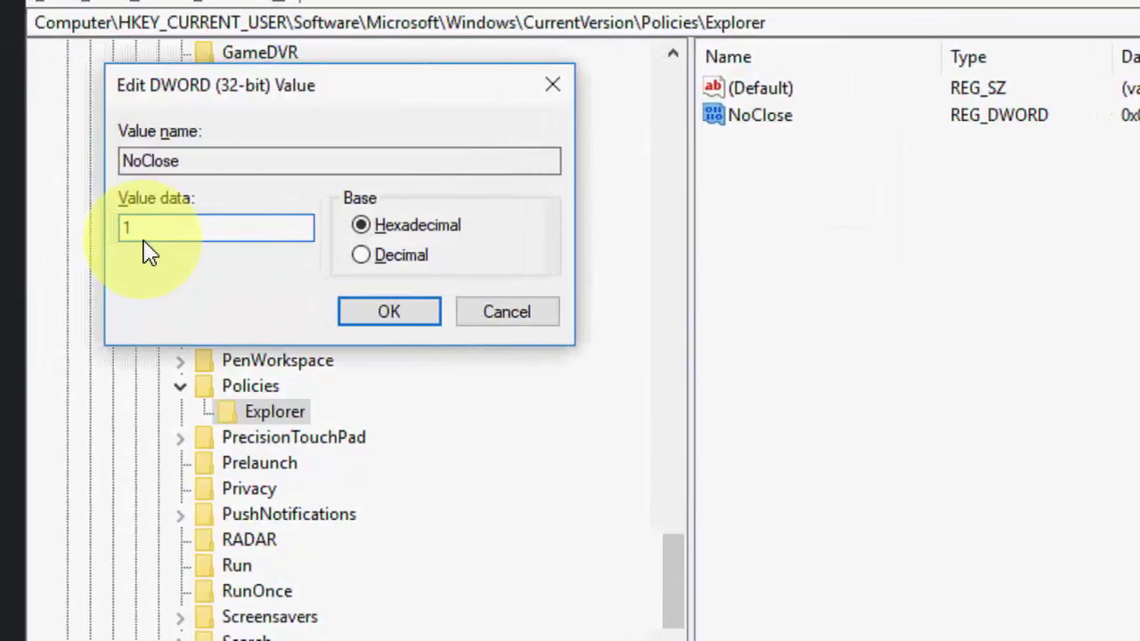
pyautogui.click(389, 312)
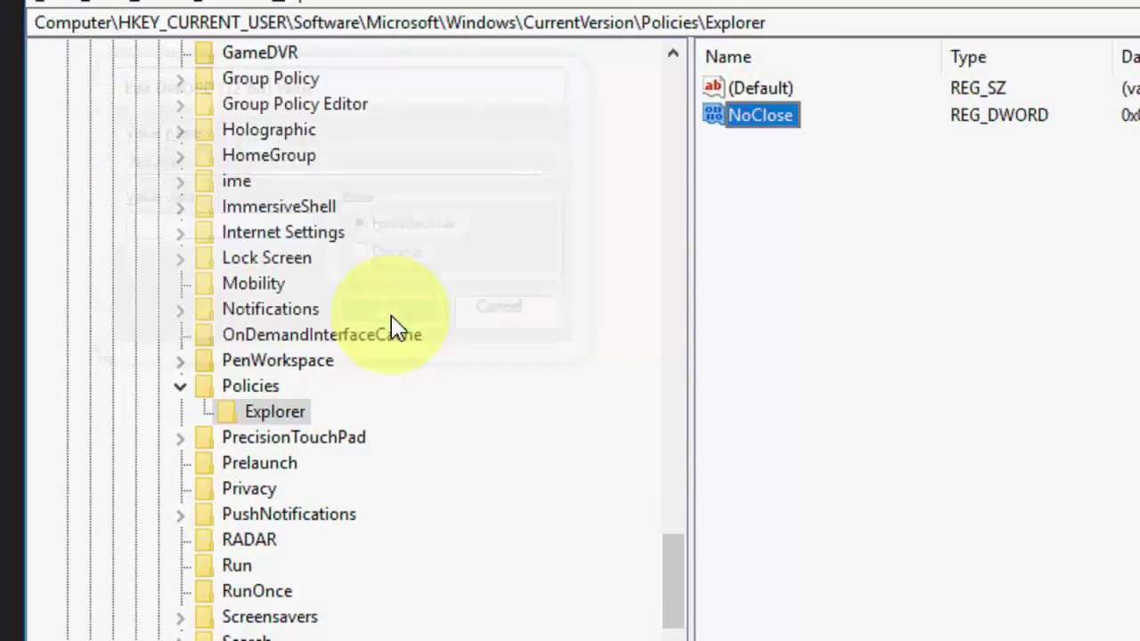
# Minimize Registry Editor, open This PC > Manage, and expand Device Manager's System devices
pyautogui.click(737, 44)
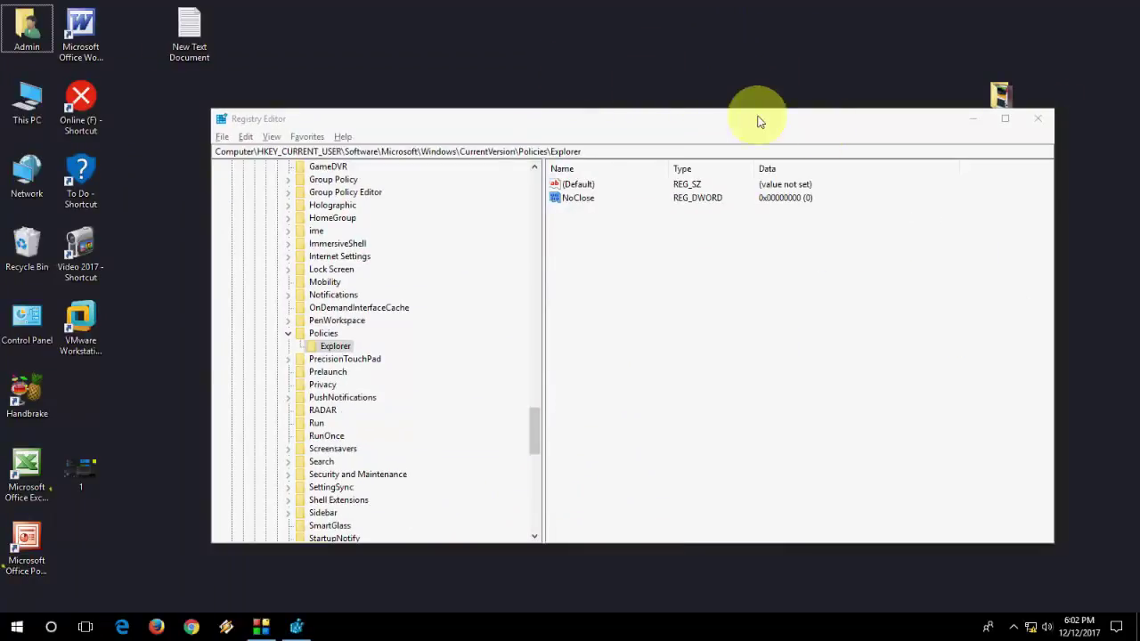
pyautogui.click(966, 119)
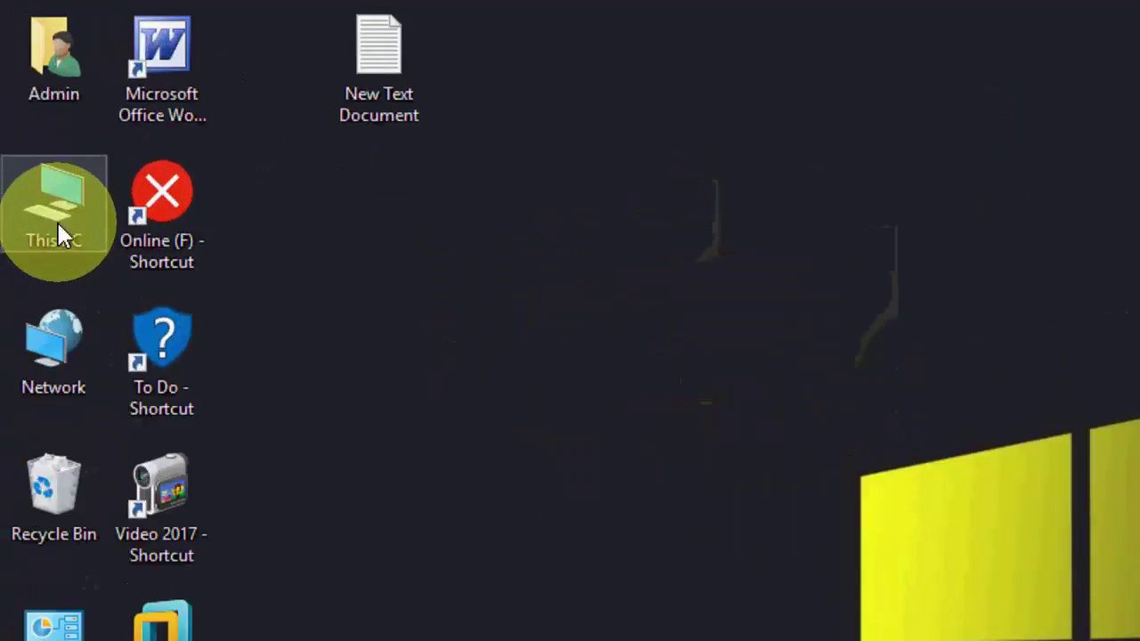
pyautogui.rightClick(29, 117)
pyautogui.click(129, 152)
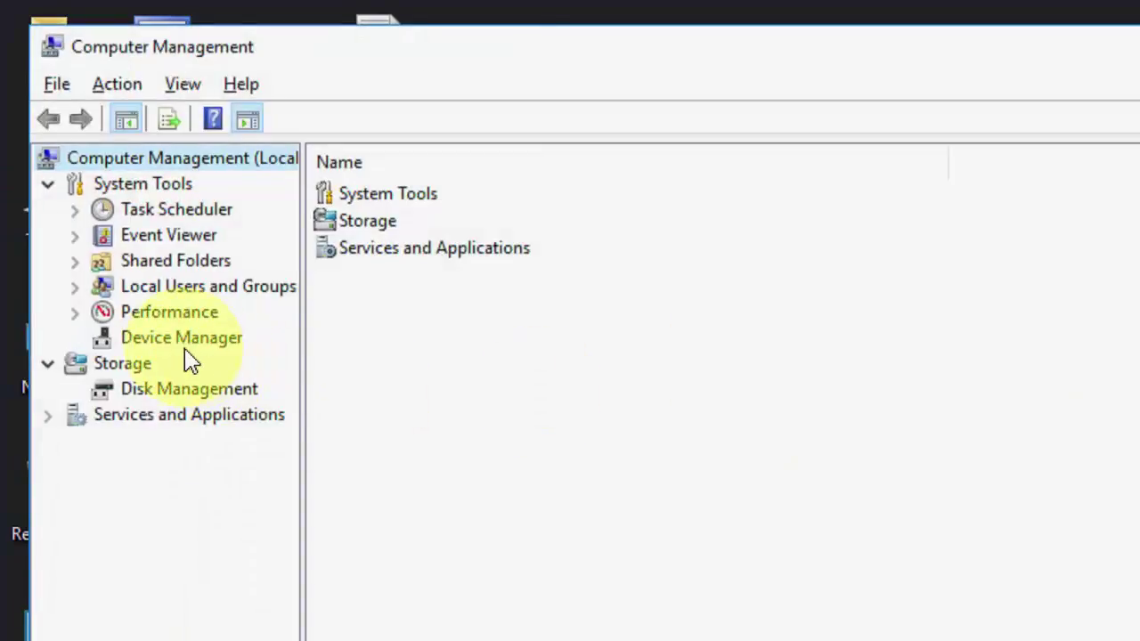
pyautogui.click(192, 343)
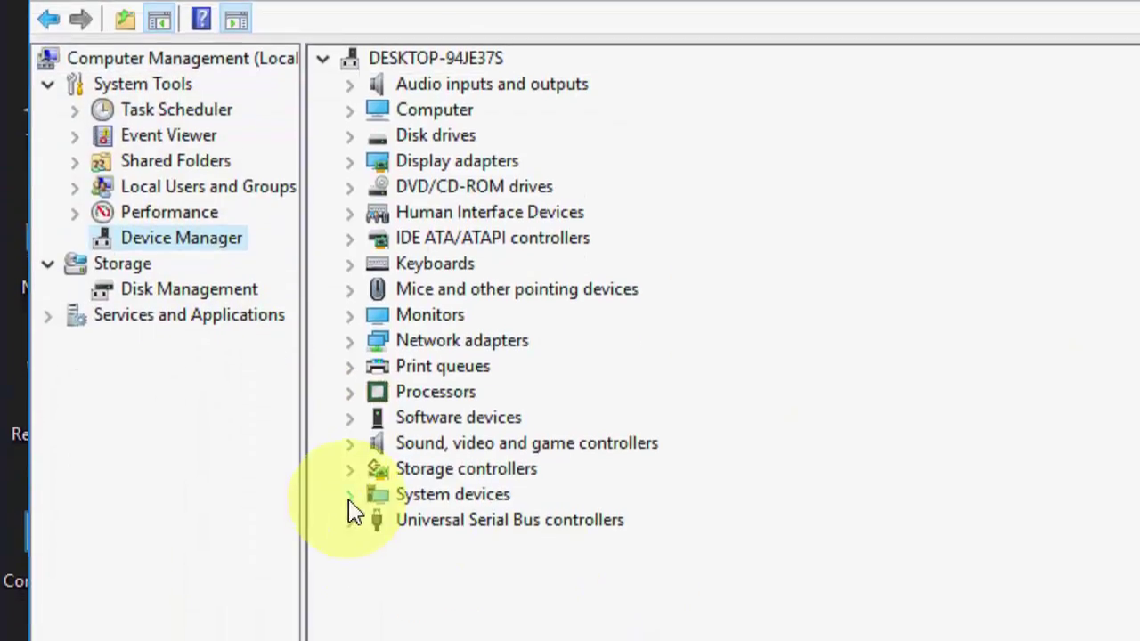
pyautogui.click(350, 497)
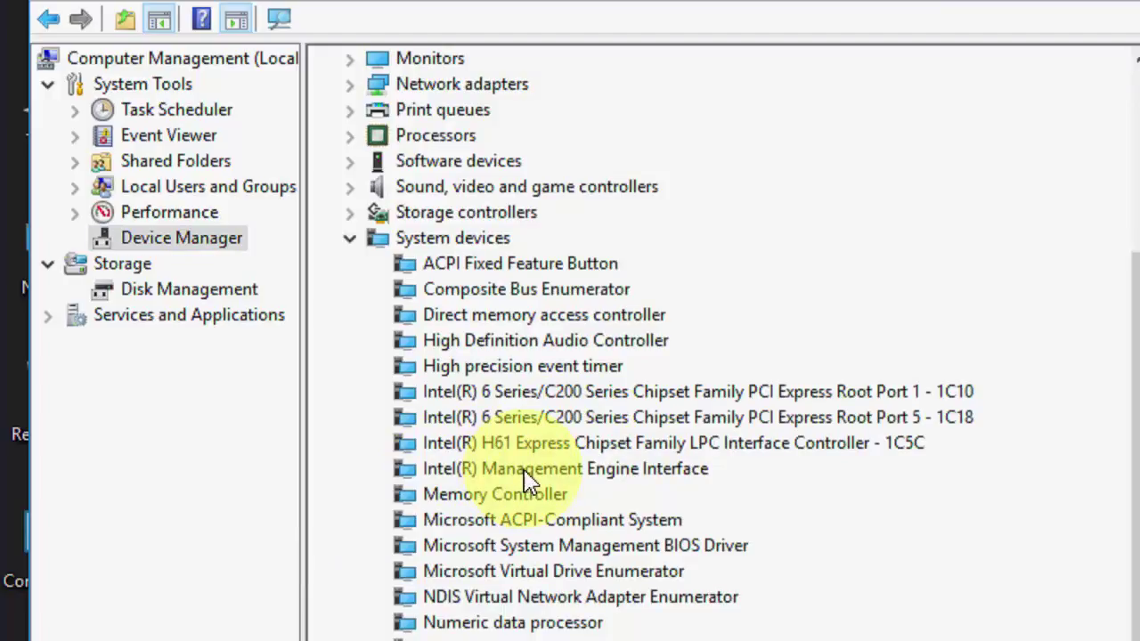
# Open the Intel(R) Management Engine Interface Driver tab and highlight driver version 11.0.0.1181
pyautogui.doubleClick(643, 471)
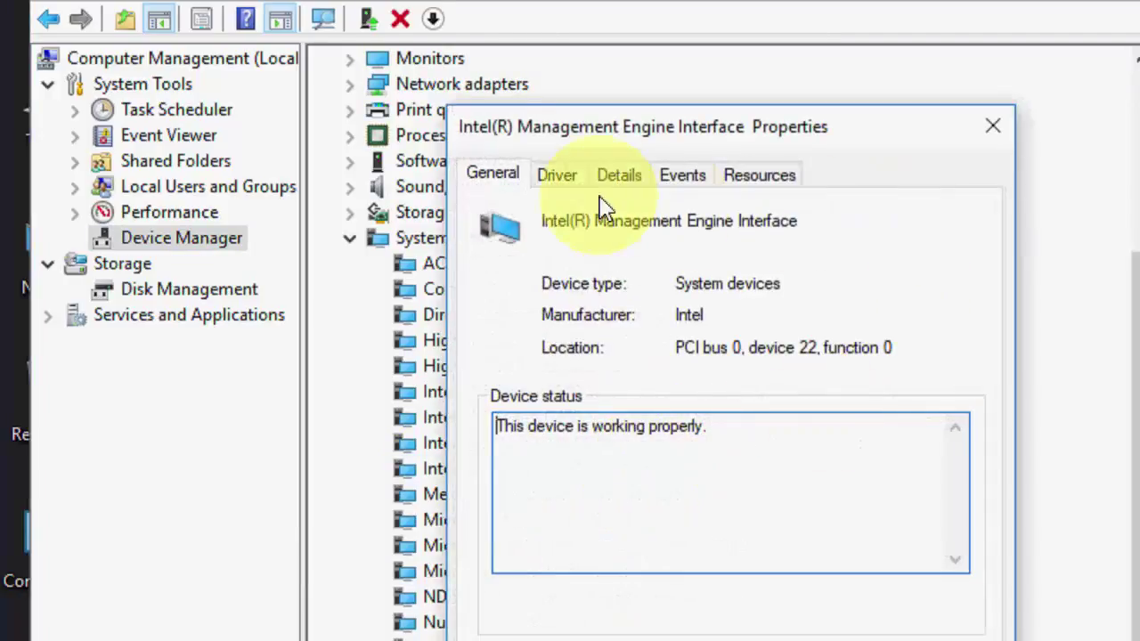
pyautogui.click(554, 178)
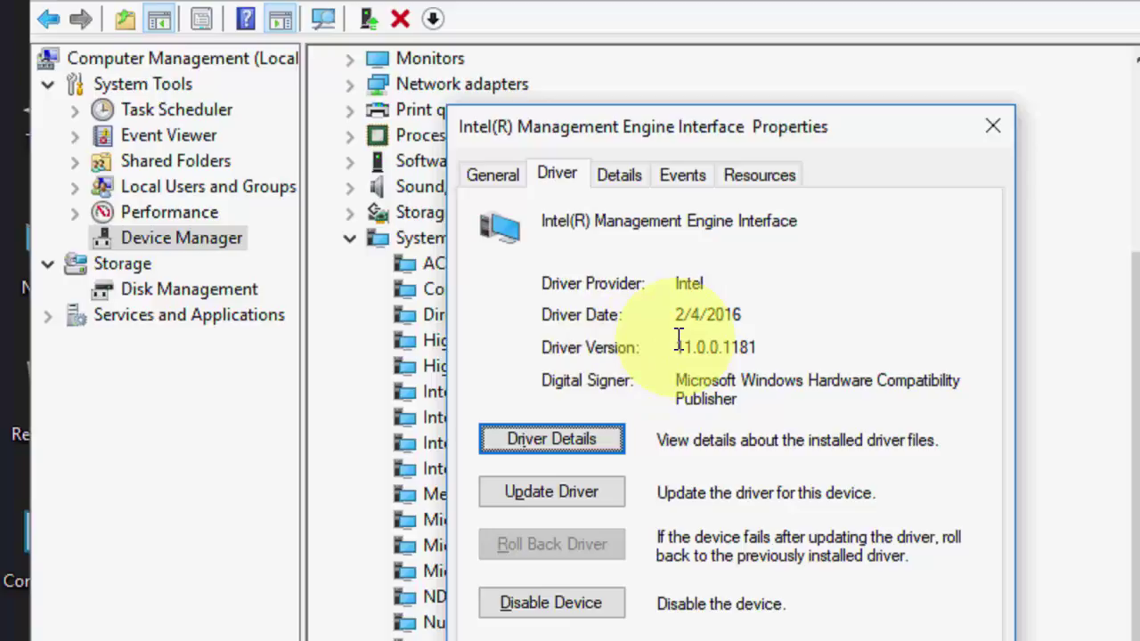
pyautogui.moveTo(674, 347); pyautogui.dragTo(782, 350)
pyautogui.click(784, 351)
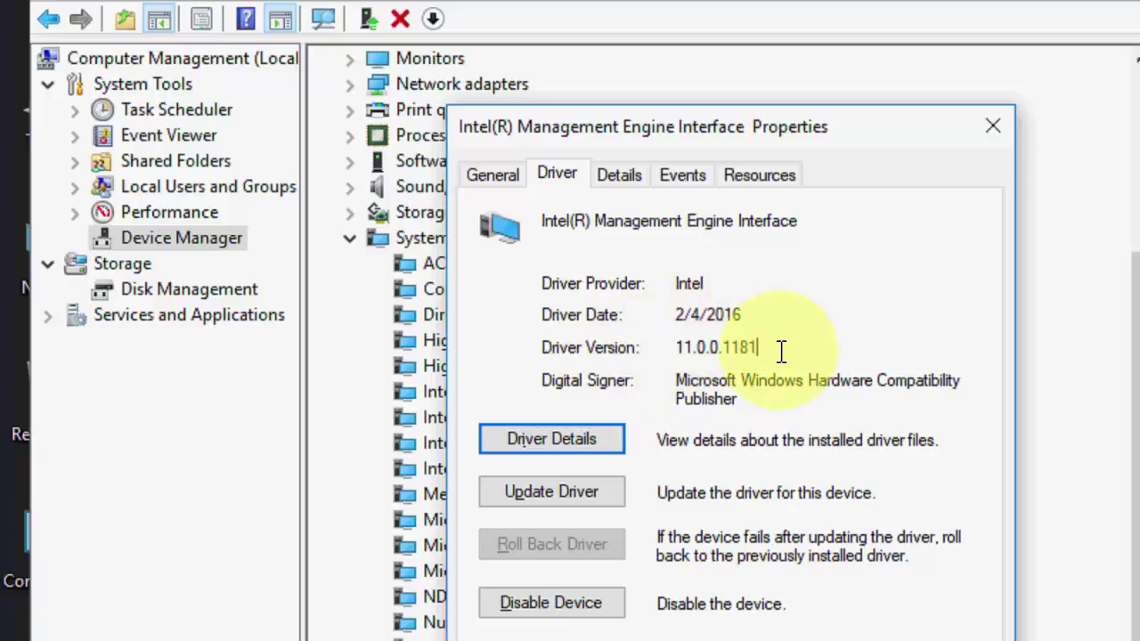
pyautogui.moveTo(677, 348); pyautogui.dragTo(844, 351)
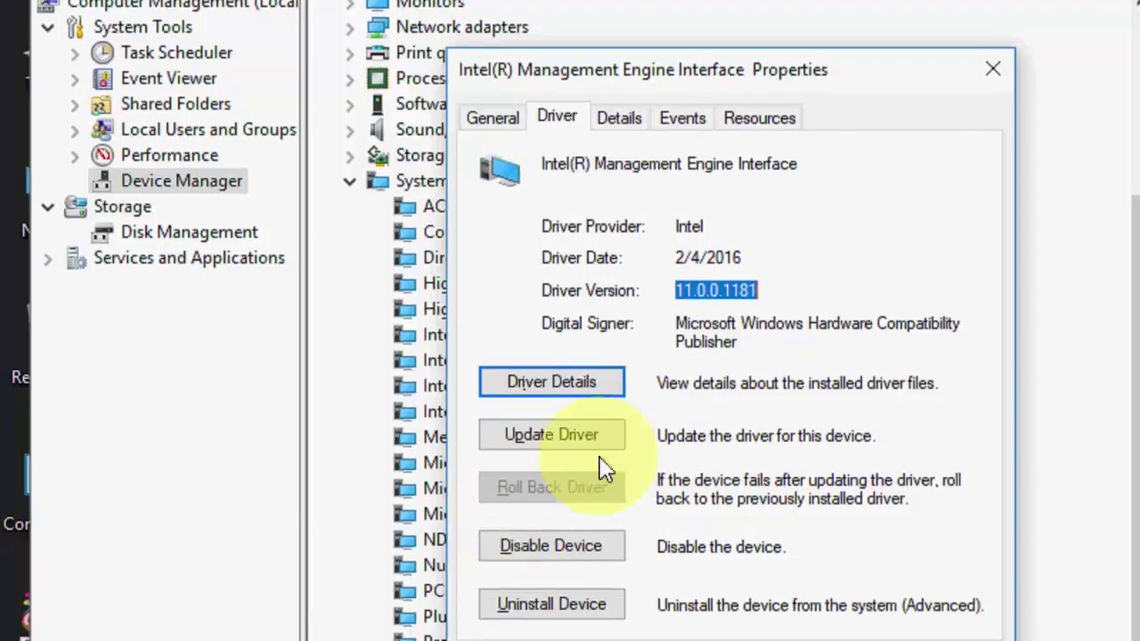
pyautogui.click(725, 290)
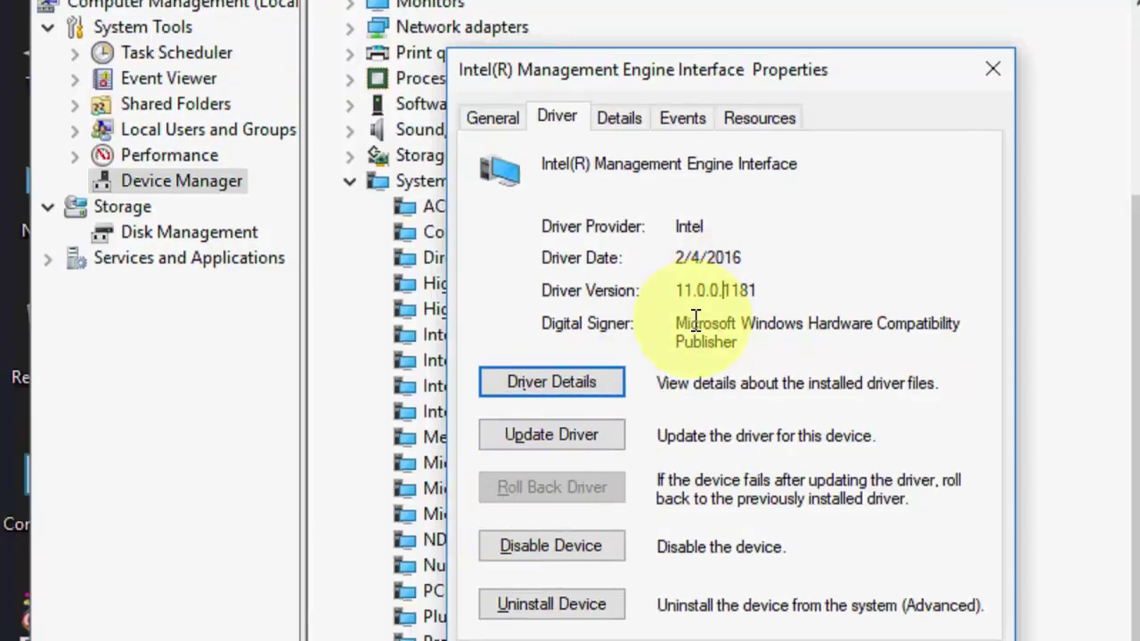
pyautogui.moveTo(679, 291); pyautogui.dragTo(810, 295)
pyautogui.click(810, 294)
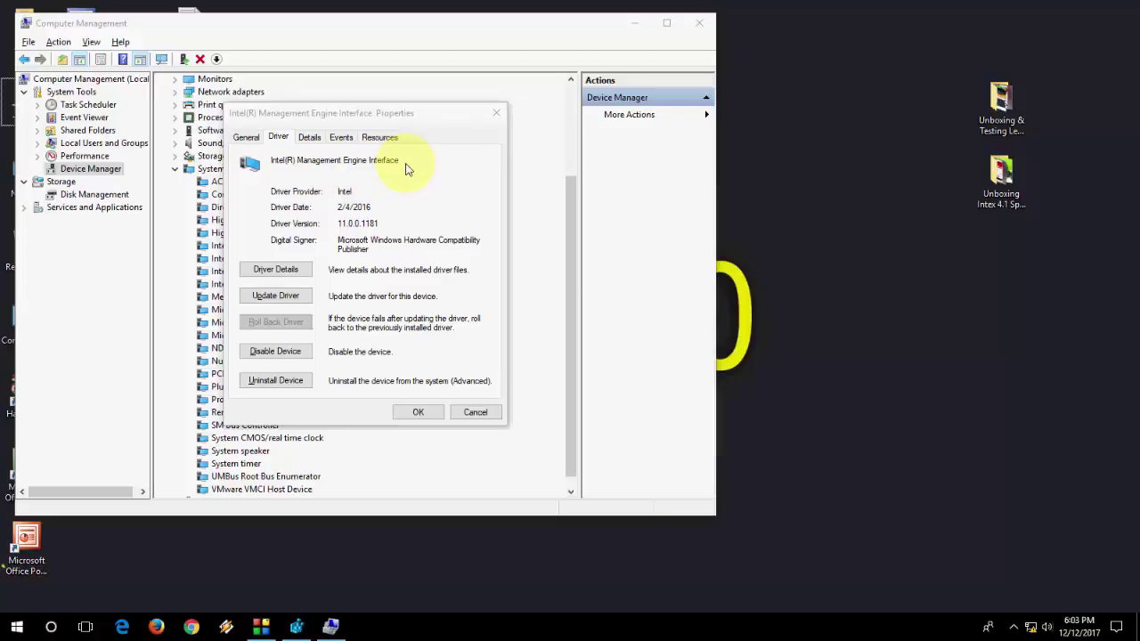
# Cancel the Intel Management Engine Interface properties, exit Computer Management, and refresh the desktop
pyautogui.click(473, 417)
pyautogui.click(715, 25)
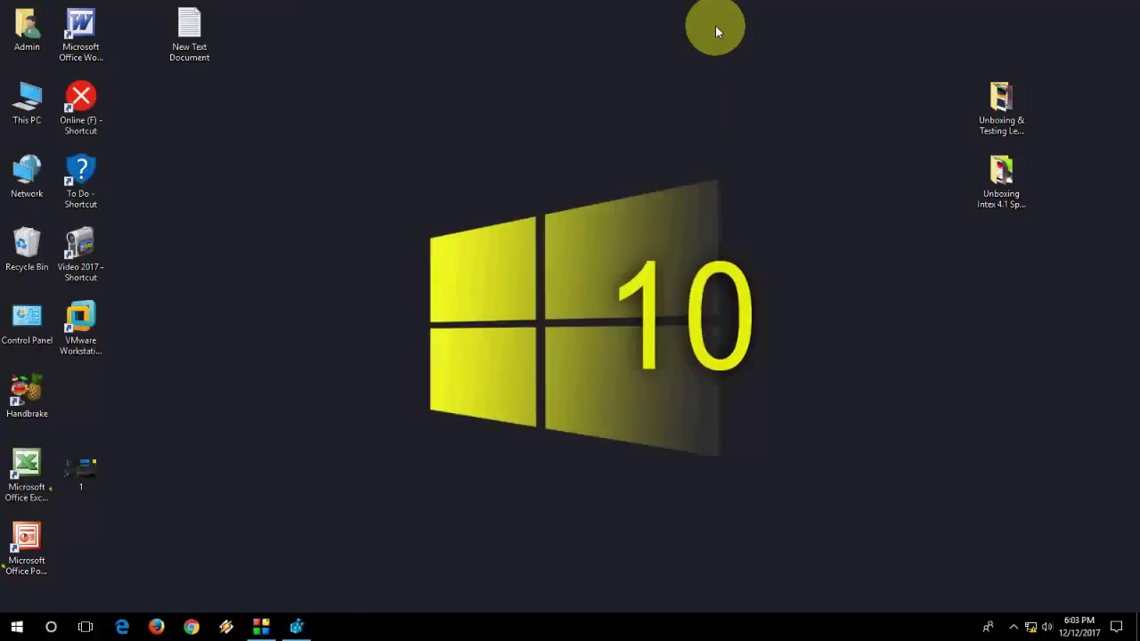
pyautogui.rightClick(375, 123)
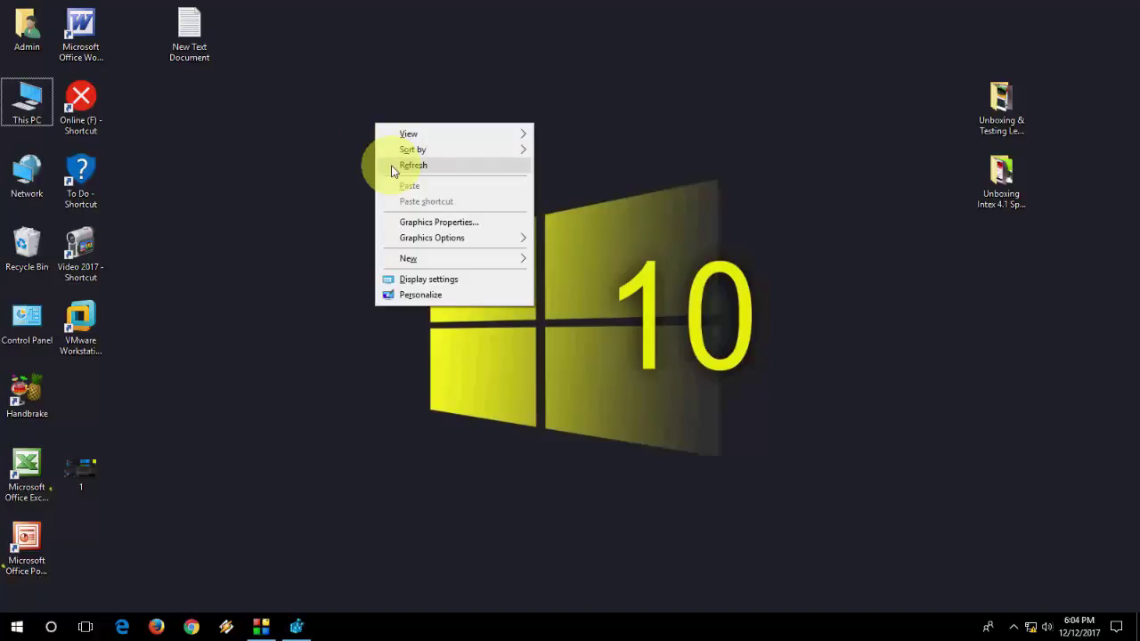
pyautogui.click(392, 166)
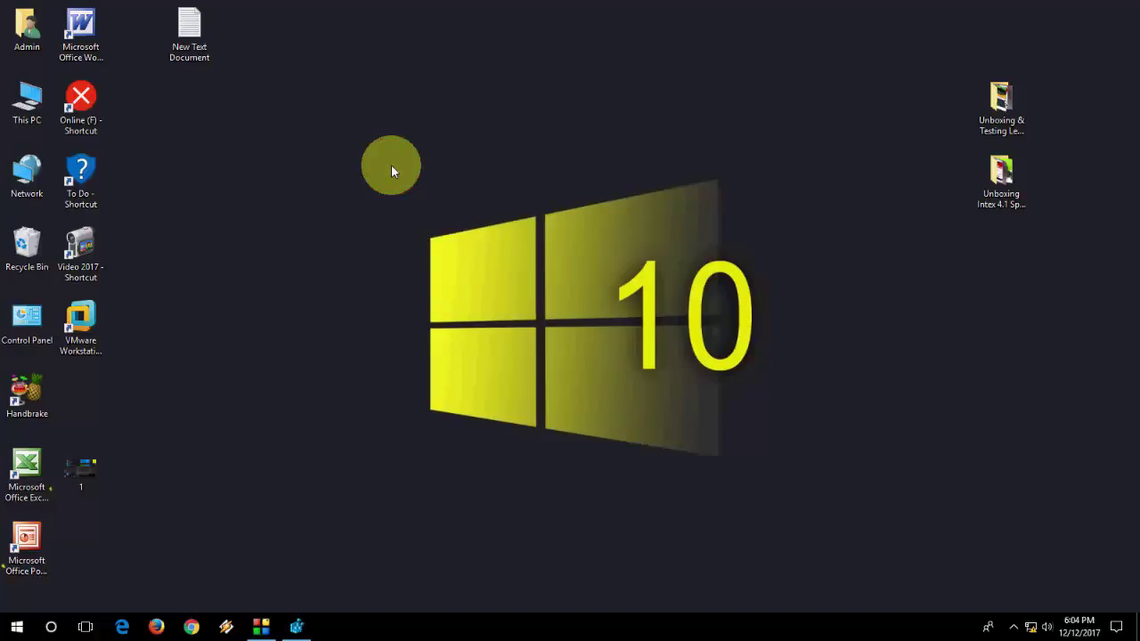